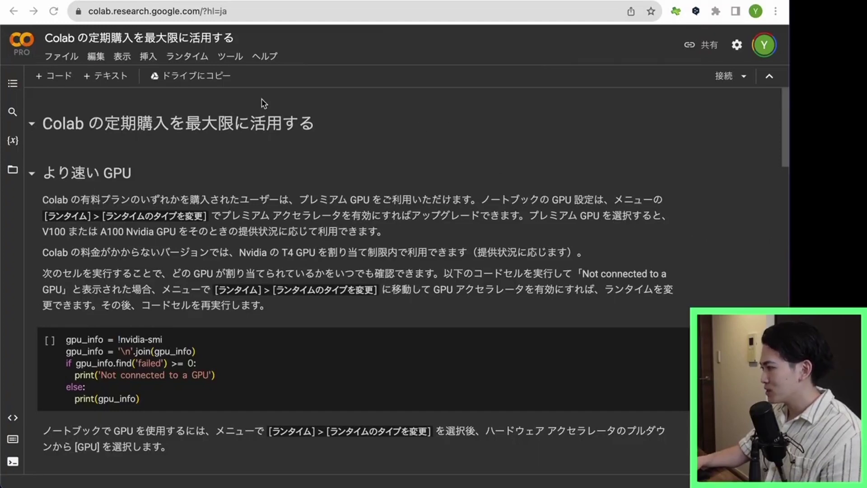
Open Colab's open-notebook dialog from the File menu and switch it to the GitHub tab.
left_click(66, 60)
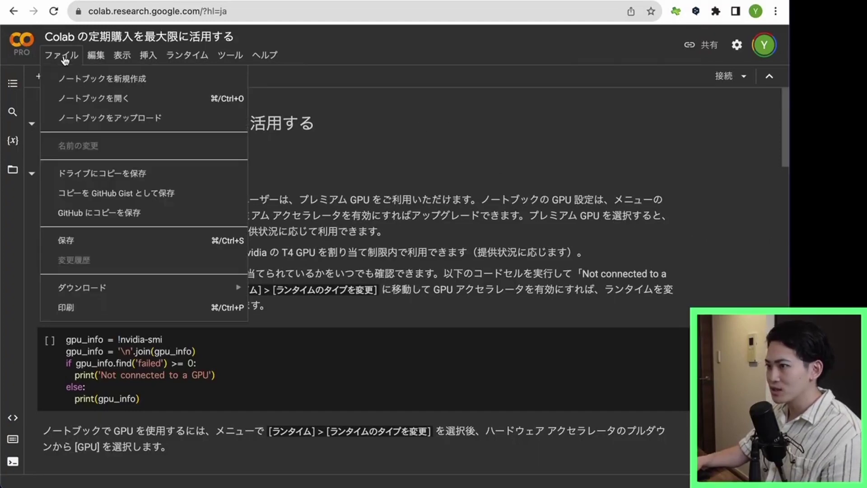
left_click(81, 95)
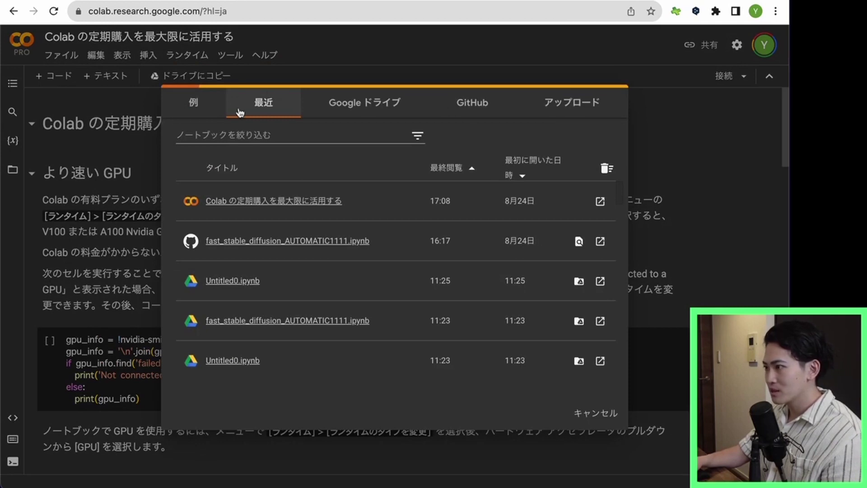
left_click(458, 104)
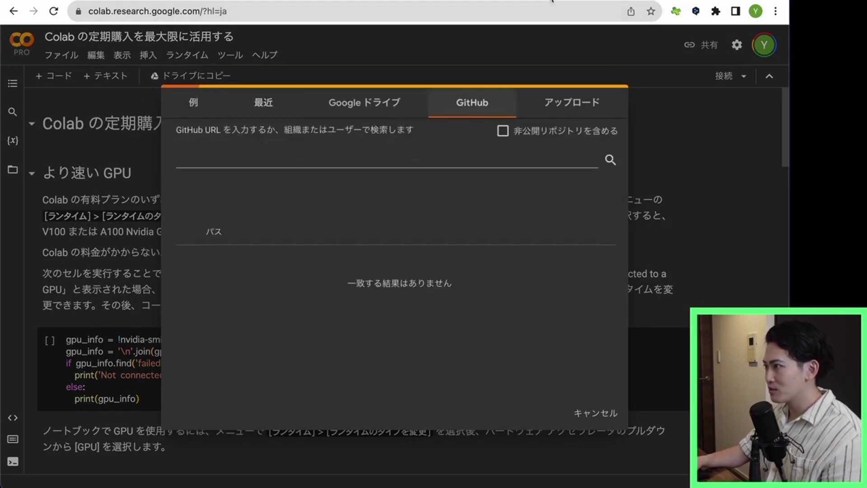
Open fast_stable_diffusion_AUTOMATIC1111.ipynb in the fast-stable-diffusion repo and copy its page URL.
key("ctrl+Tab")
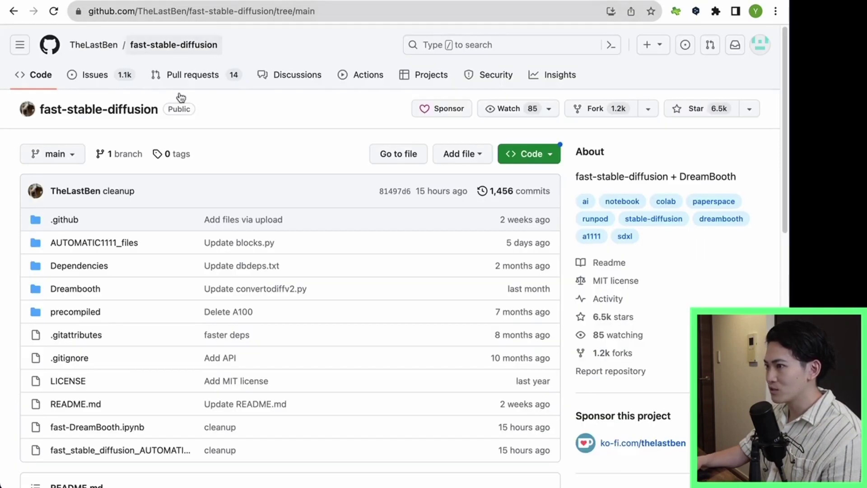
scroll(168, 251, "down", 1)
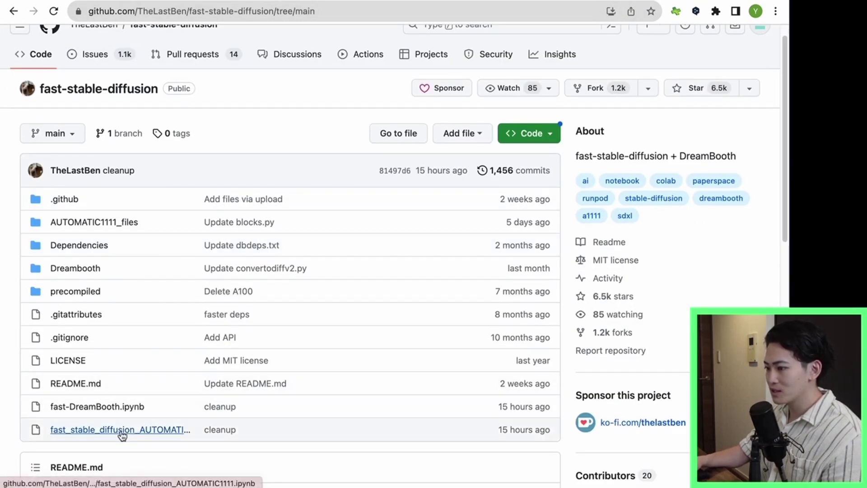
left_click(120, 433)
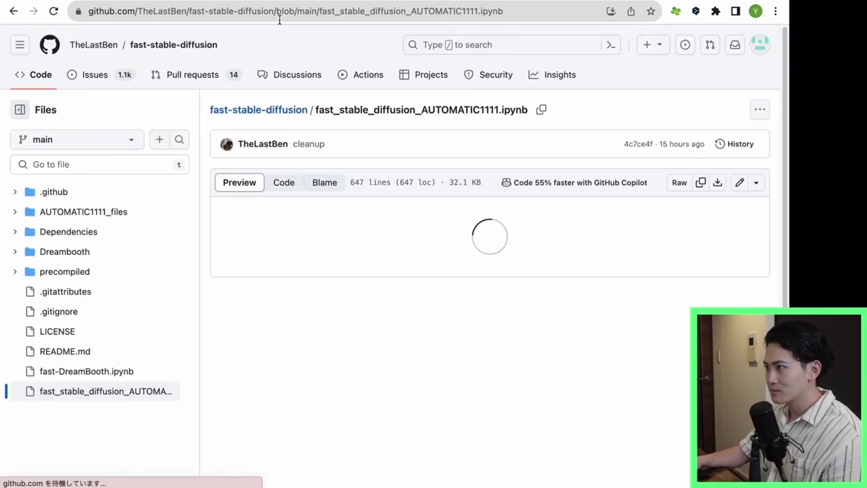
left_click(280, 18)
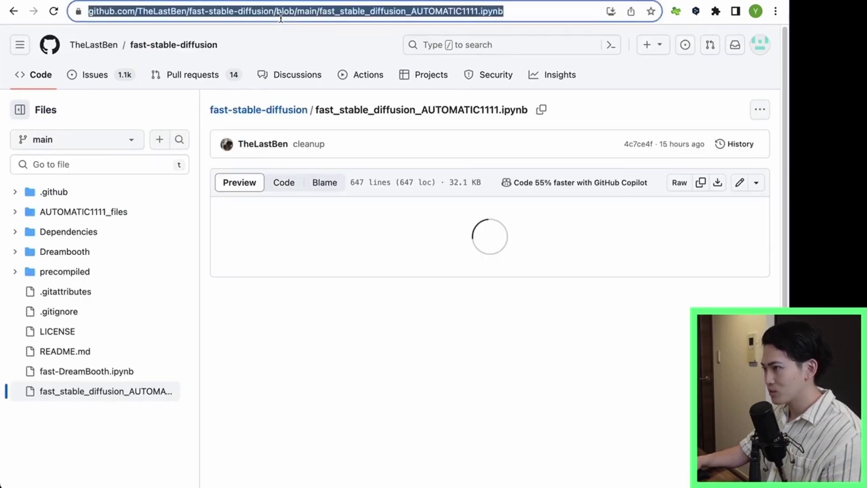
type("ç")
key("super+z")
key("super+c")
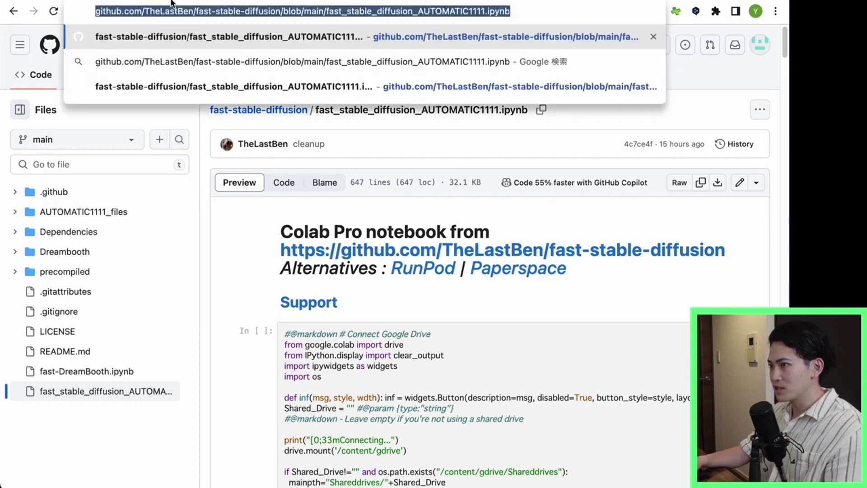
Paste the GitHub URL into Colab and open the fast_stable_diffusion_AUTOMATIC1111 notebook.
left_click(169, 1)
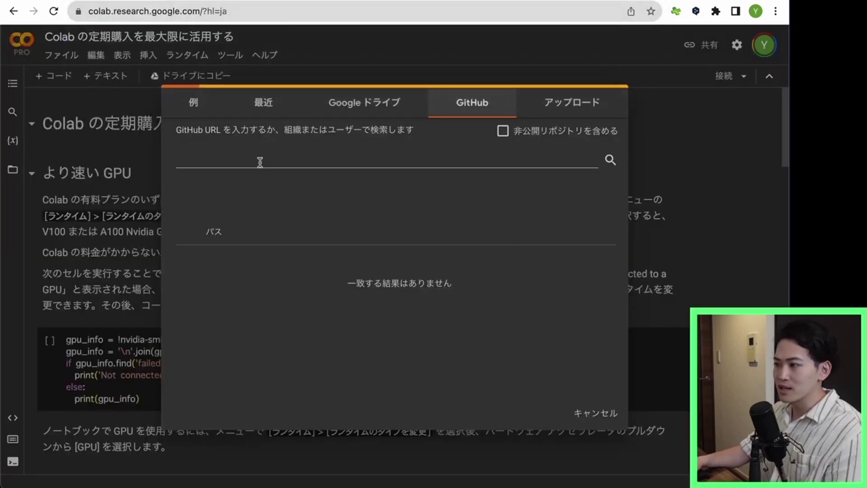
key("super+v")
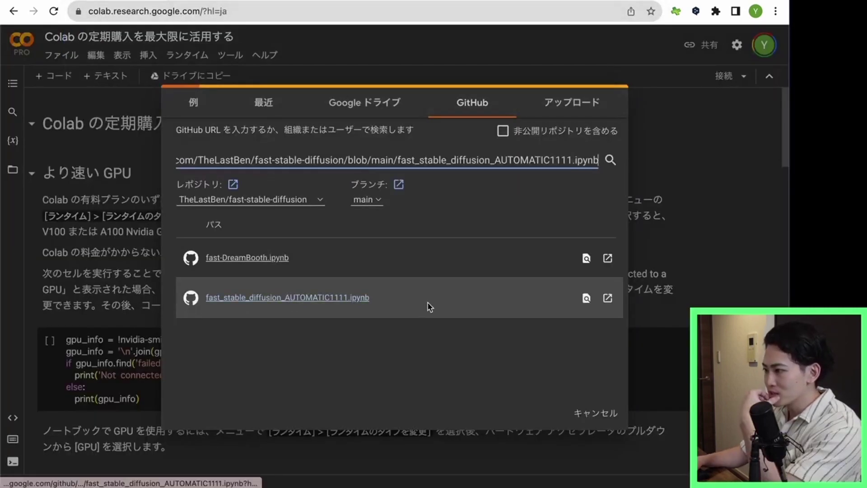
left_click(318, 299)
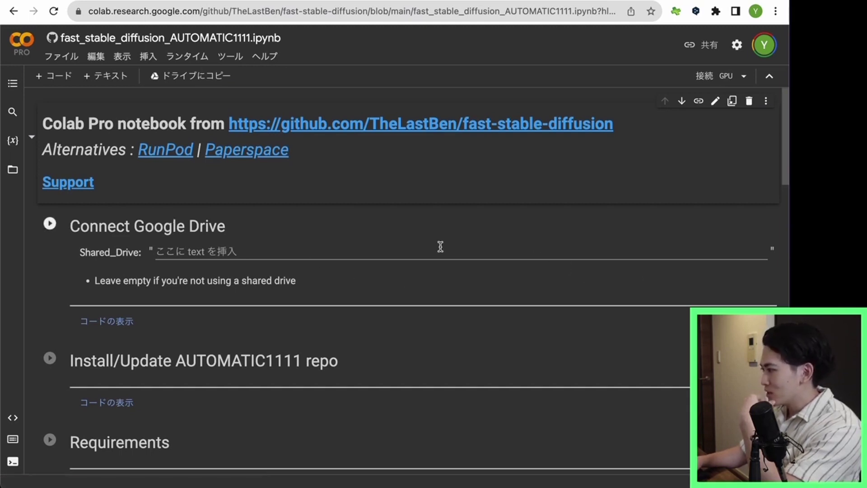
Run the Connect Google Drive cell, accepting the warning and allowing Drive access.
scroll(441, 246, "down", 1)
left_click(49, 222)
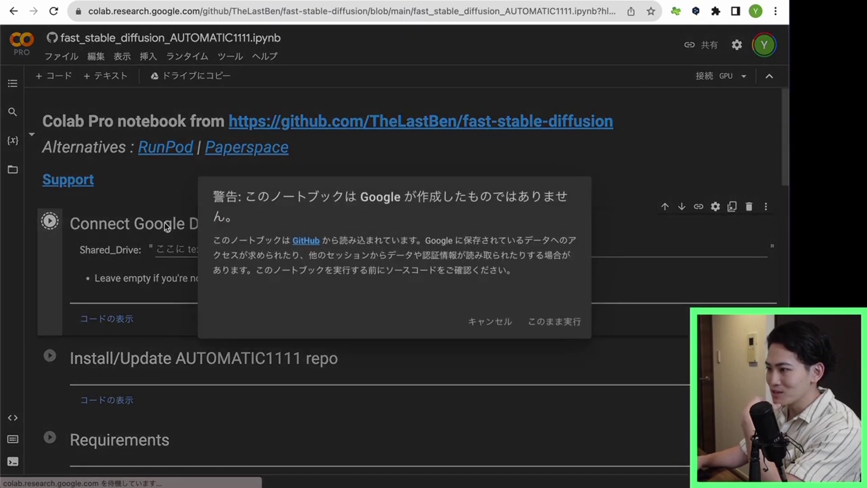
left_click(549, 325)
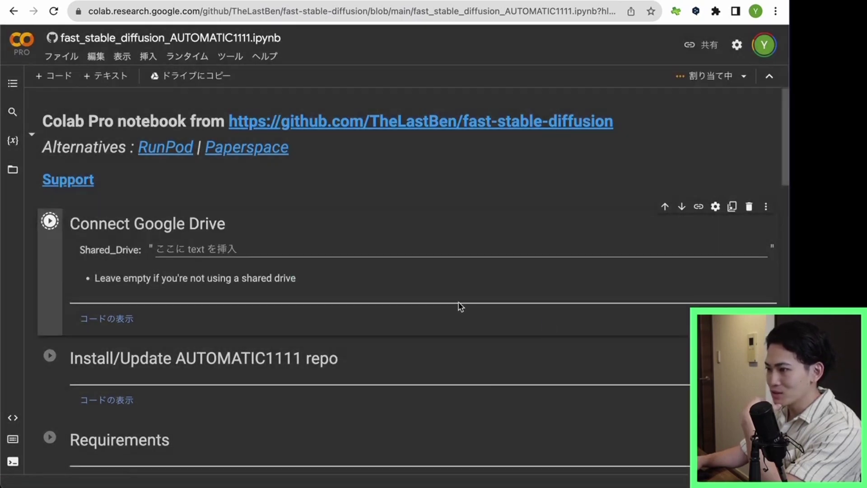
scroll(232, 237, "down", 2)
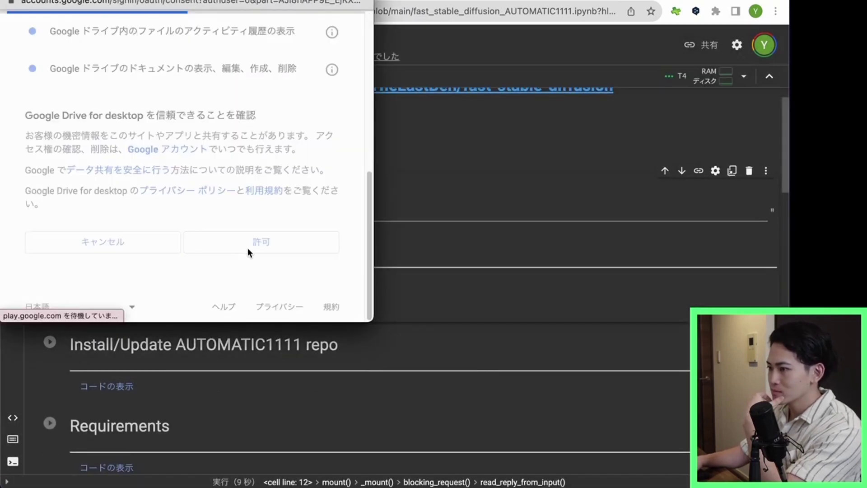
left_click(248, 248)
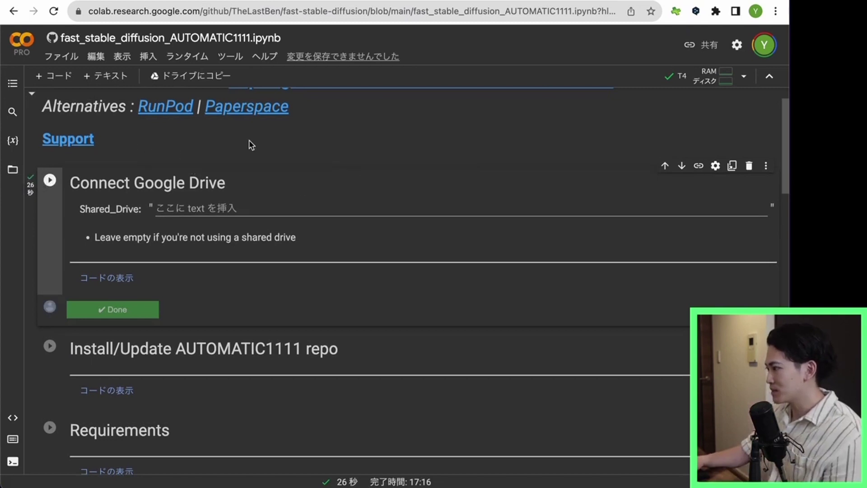
scroll(63, 361, "down", 1)
Run the Install/Update AUTOMATIC1111 repo cell.
left_click(50, 347)
scroll(180, 334, "down", 3)
scroll(122, 316, "down", 2)
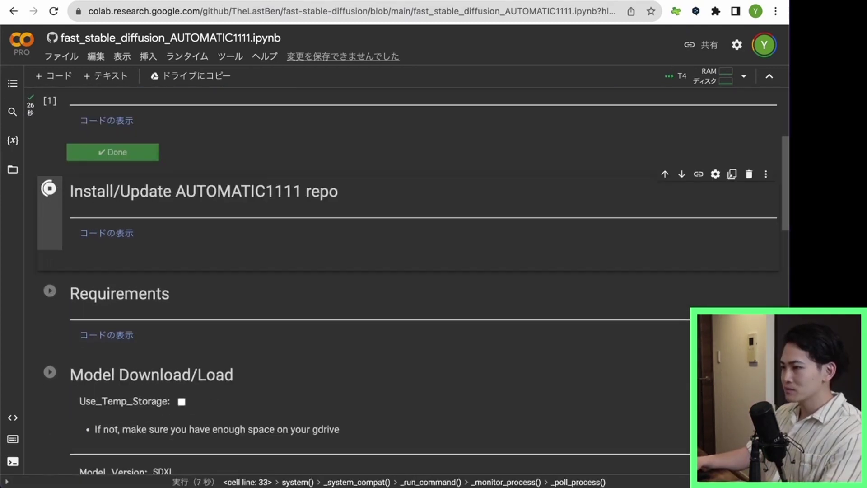
Check that Drive's sd folder contains stable-diffusion-webui, then return to the Colab notebook.
key("alt+Left")
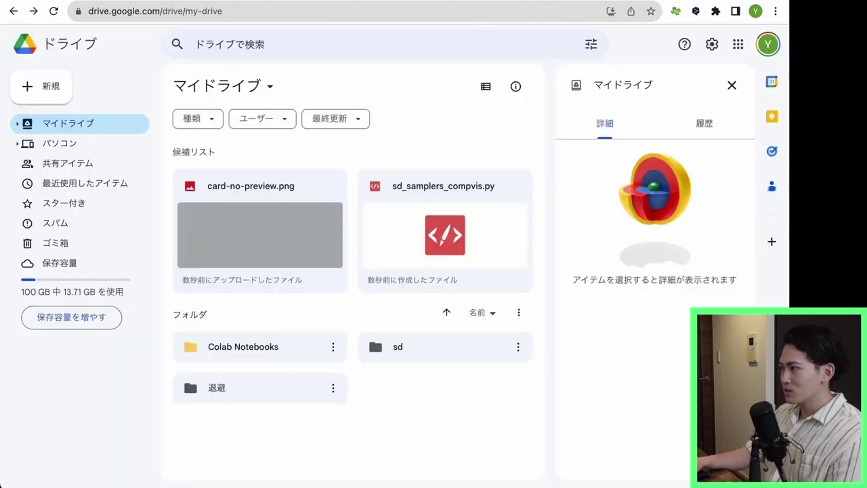
double_click(421, 350)
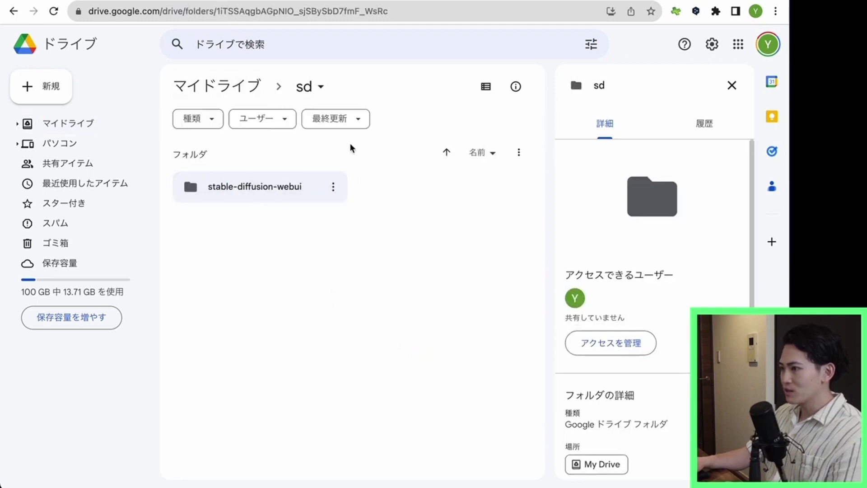
double_click(253, 189)
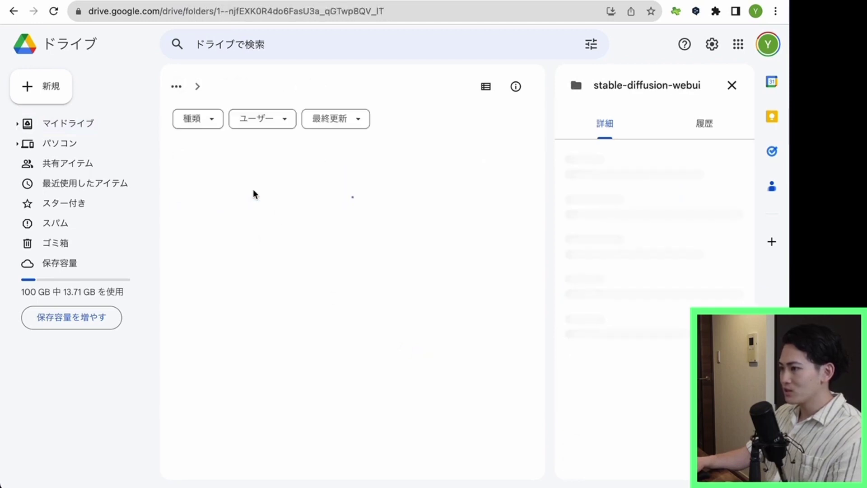
scroll(253, 191, "down", 10)
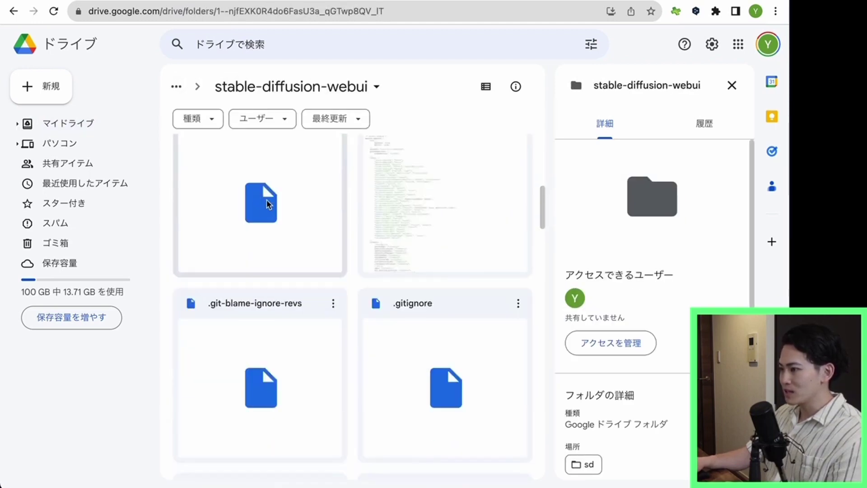
scroll(272, 208, "up", 10)
key("alt+Left")
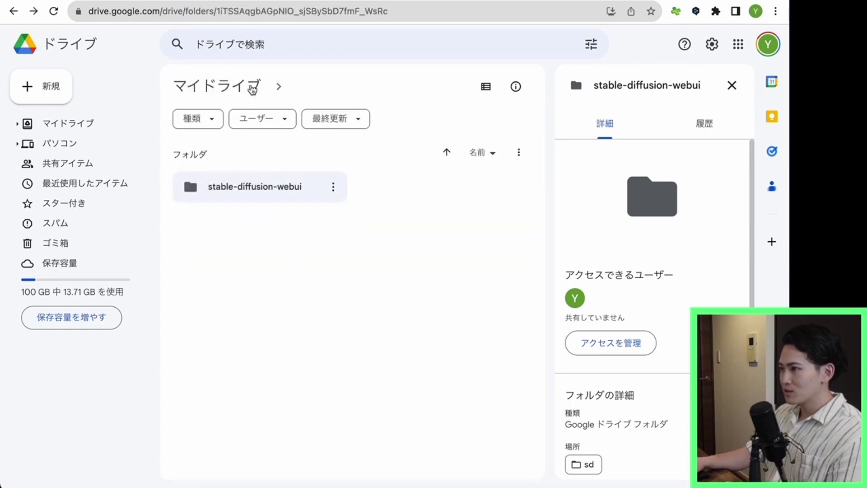
key("ctrl+Tab")
scroll(298, 305, "down", 1)
Run the Requirements cell, reveal the Model Download/Load code, and bring up Civitai's Beautiful Realistic Asians page.
left_click(238, 281)
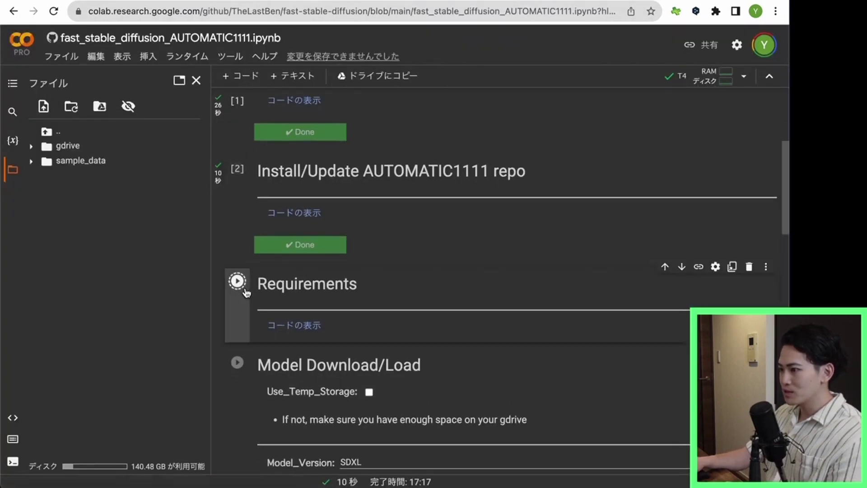
scroll(407, 180, "down", 3)
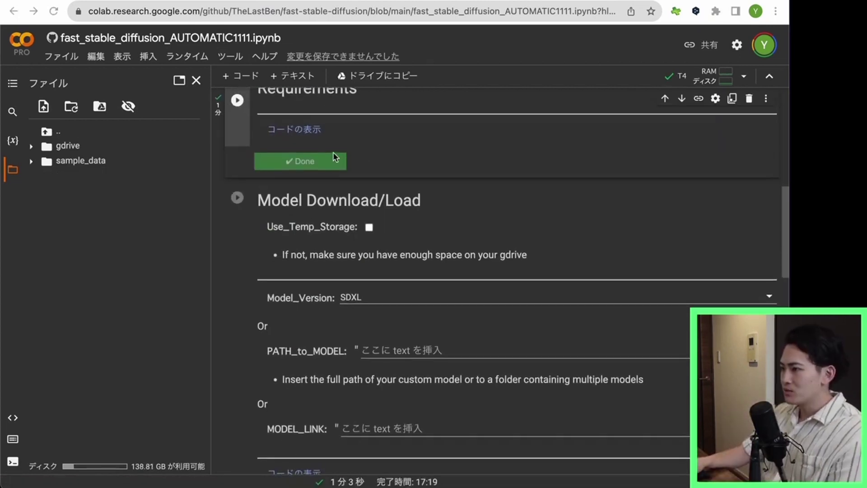
double_click(536, 366)
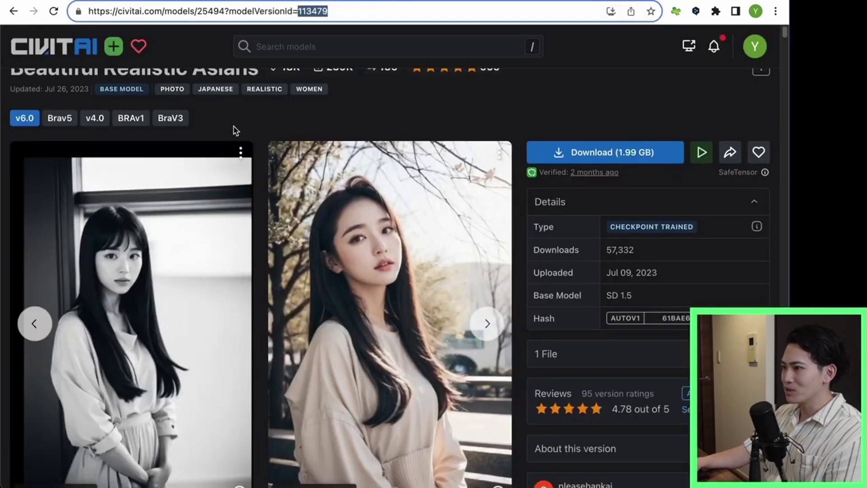
left_click(235, 130)
scroll(233, 122, "up", 1)
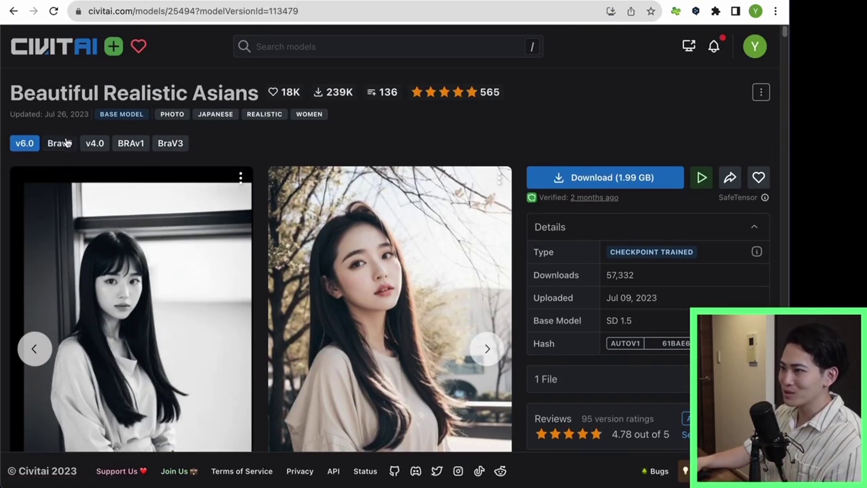
Select the version ID 113479 in the Civitai page address.
left_click(271, 16)
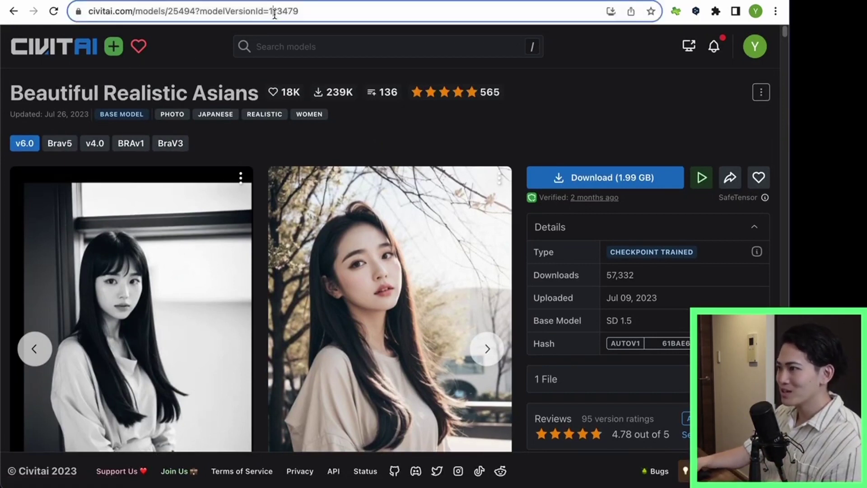
double_click(306, 16)
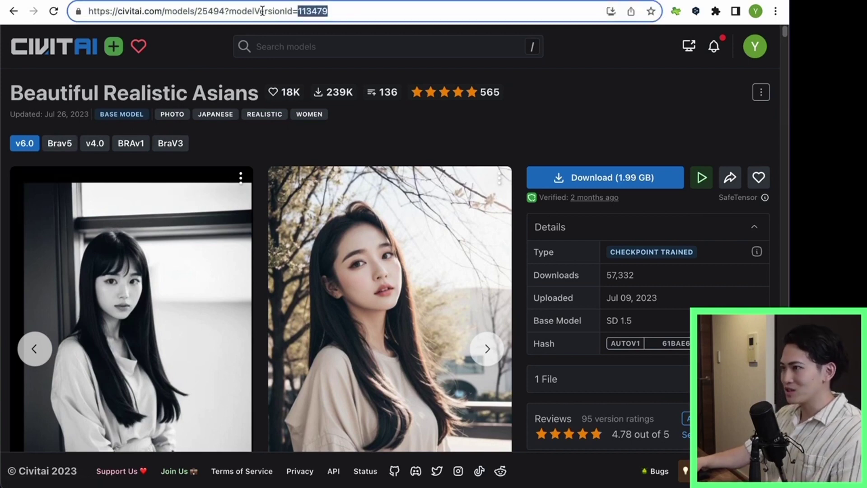
Paste the model link ending in 113479 into MODEL_LINK and run Model Download/Load.
type("113479")
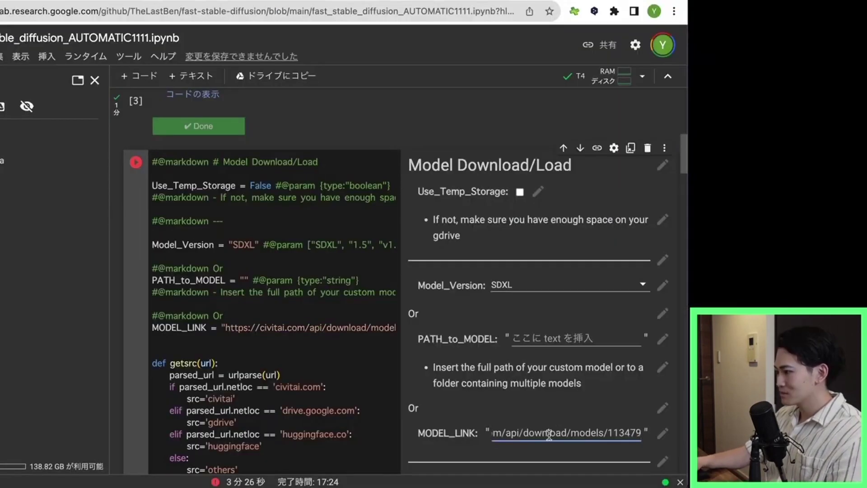
double_click(637, 435)
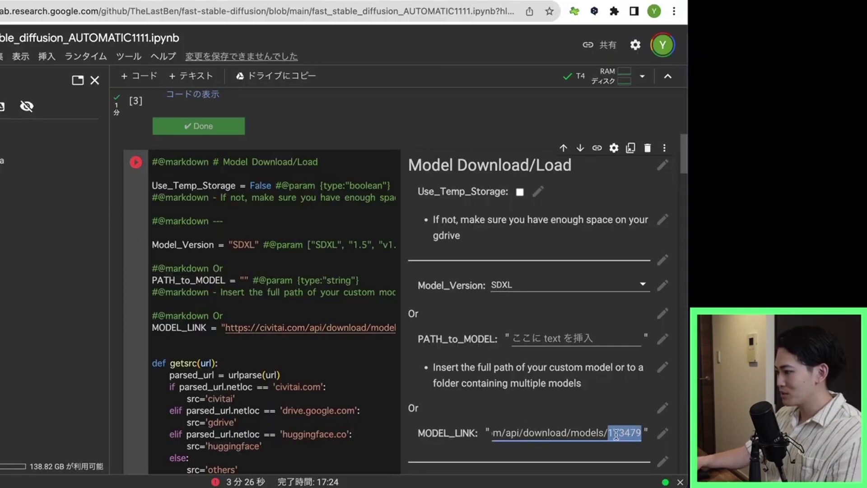
left_click(595, 435)
left_click(140, 169)
scroll(453, 267, "down", 10)
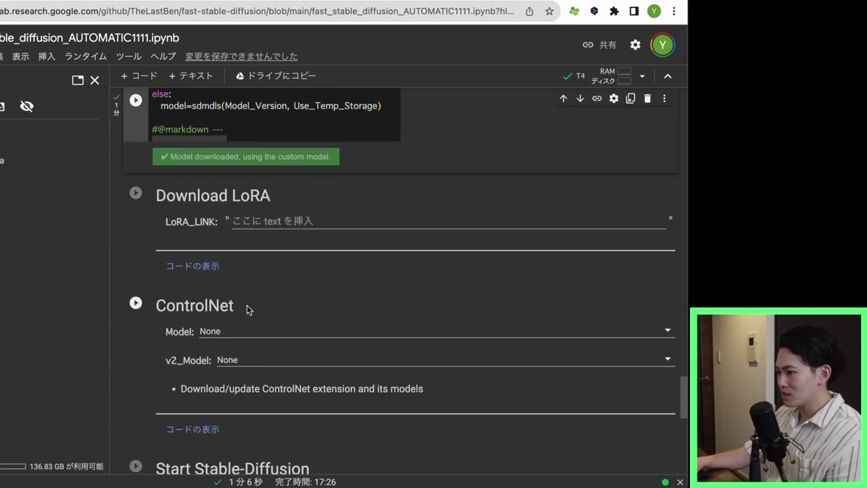
scroll(200, 310, "down", 2)
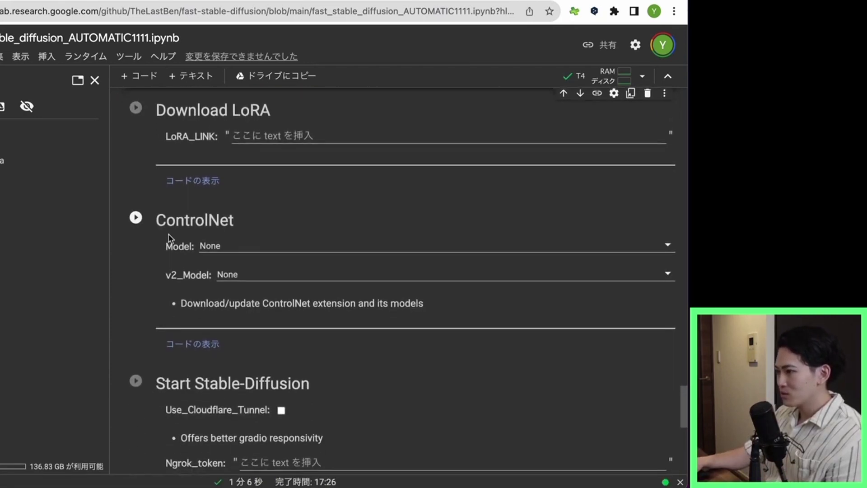
Set the ControlNet model to All (21GB) and run the ControlNet cell.
left_click(262, 249)
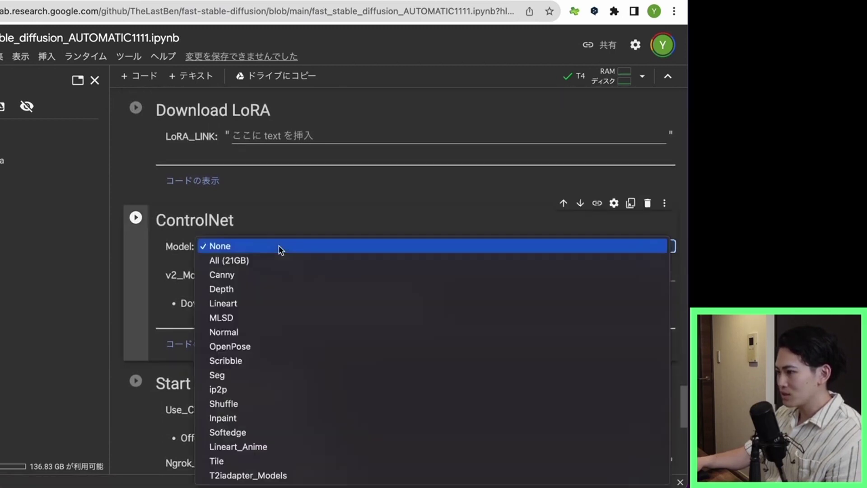
left_click(263, 261)
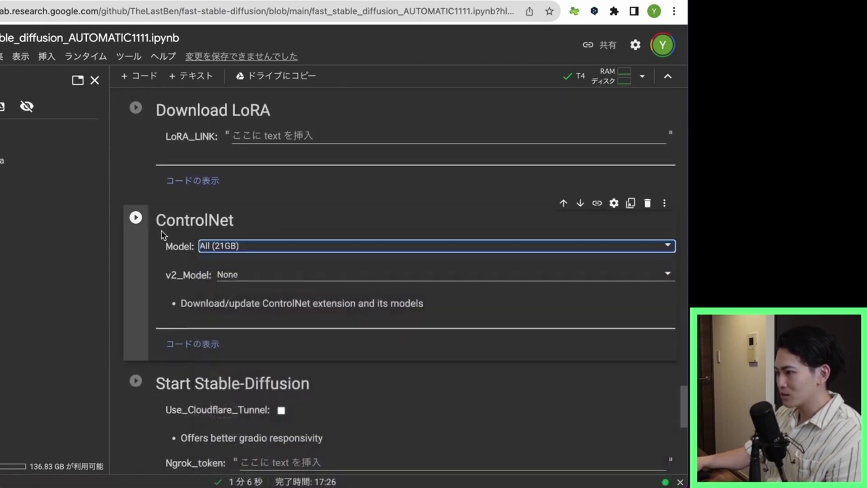
left_click(136, 219)
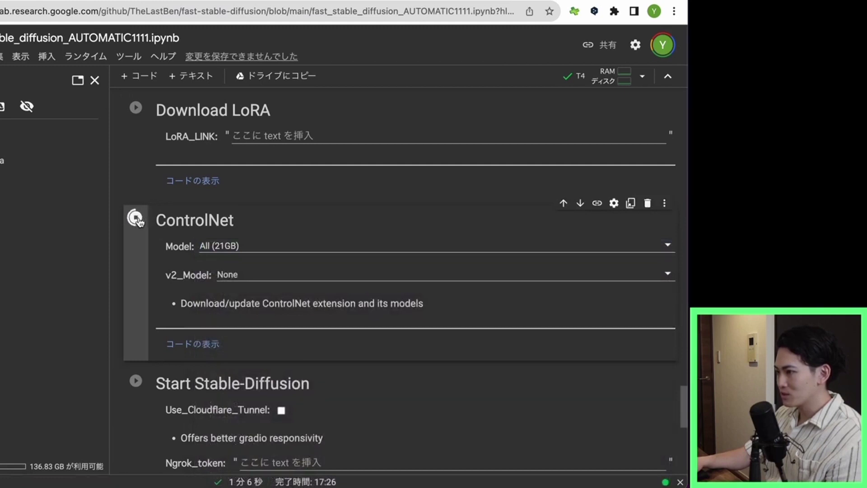
scroll(175, 254, "down", 2)
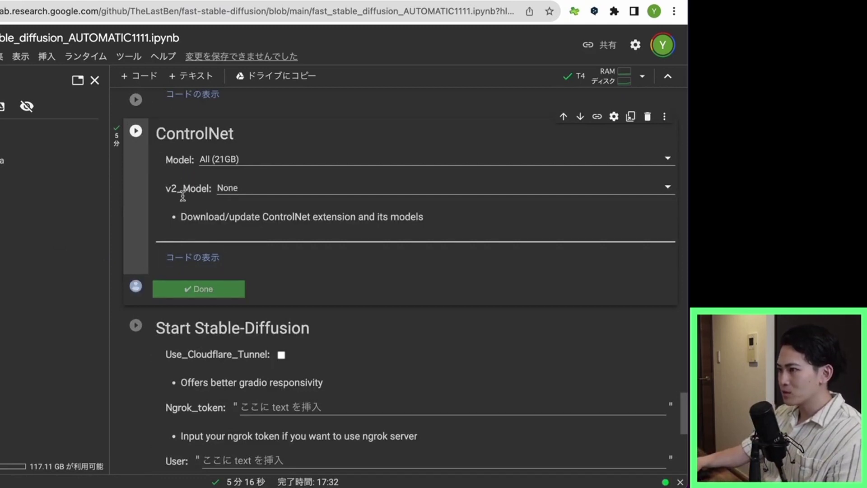
scroll(184, 187, "down", 1)
scroll(181, 188, "up", 6)
scroll(202, 198, "up", 1)
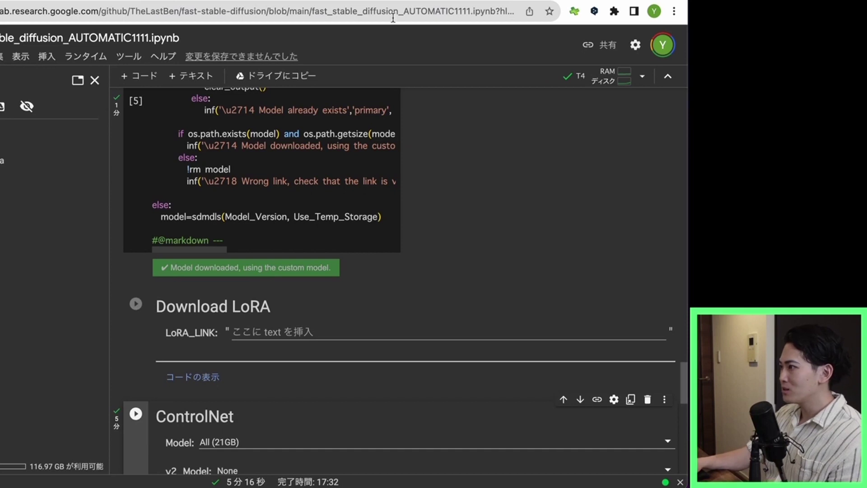
Verify beautifulRealistic_v60.safetensors in Drive's models > Stable-diffusion folder, then go back to models.
key("ctrl+Tab")
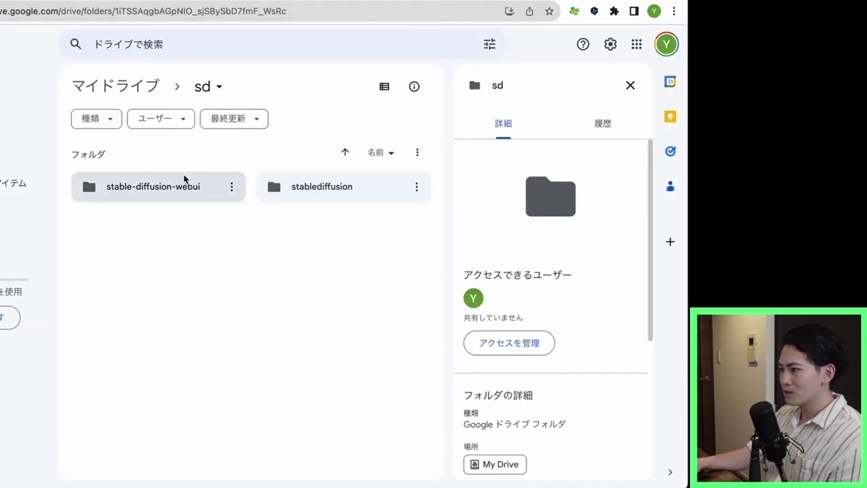
double_click(181, 187)
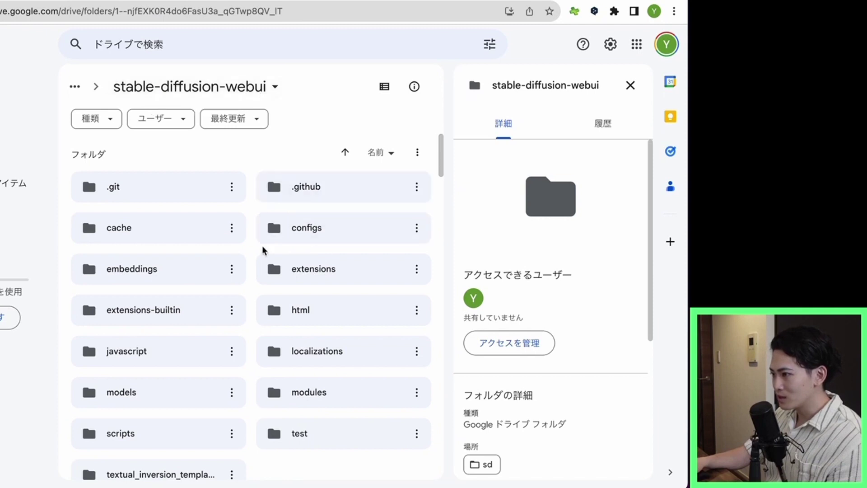
scroll(181, 293, "down", 1)
double_click(166, 358)
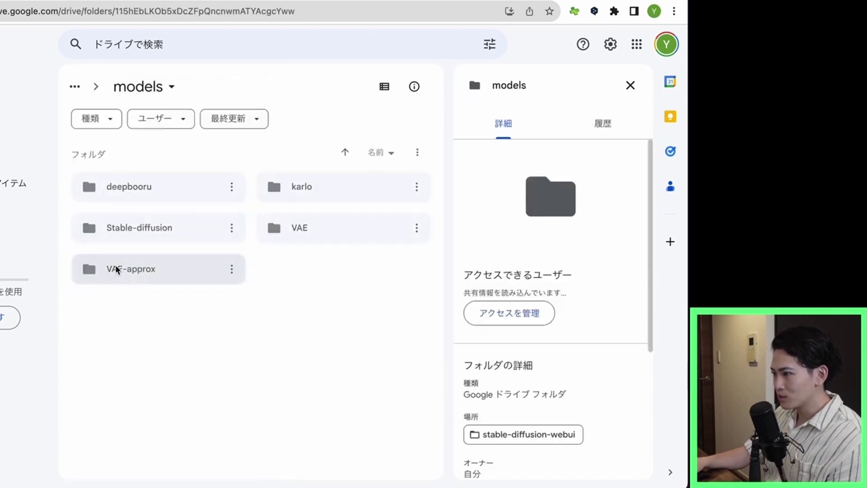
double_click(142, 226)
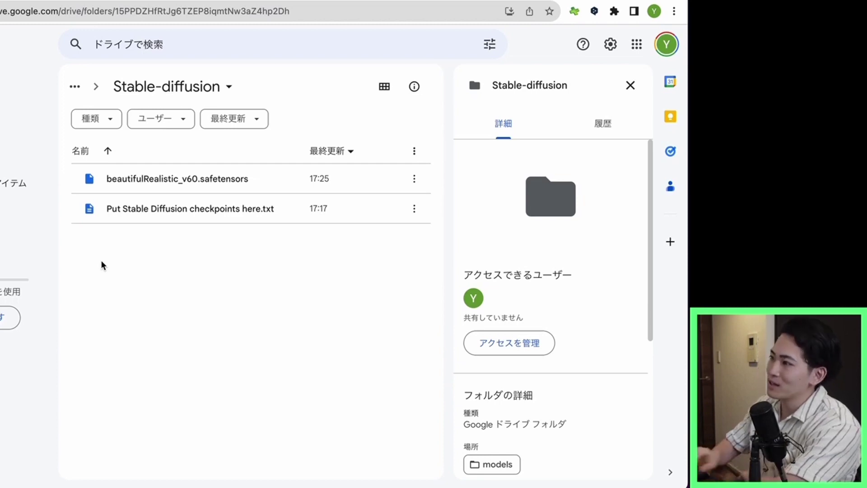
key("ctrl+Tab")
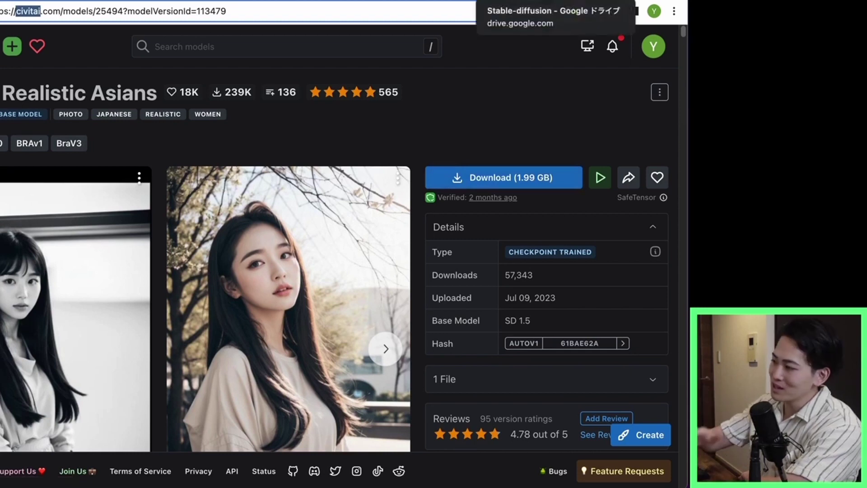
left_click(556, 0)
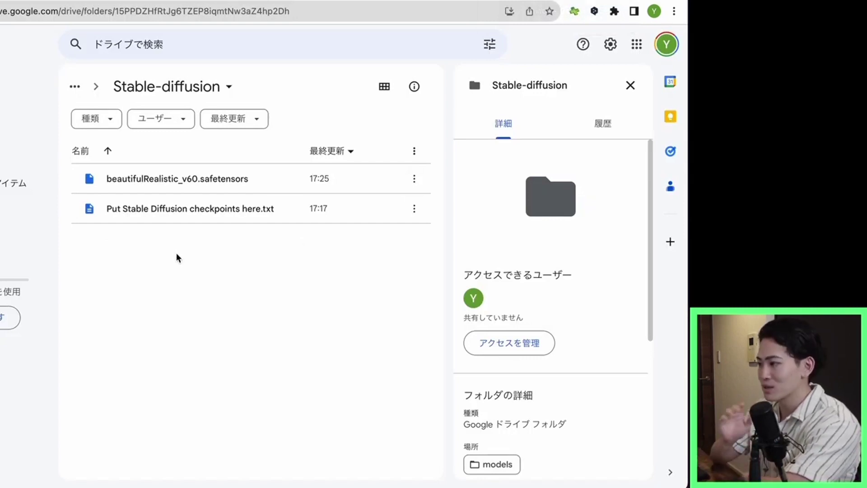
key("alt+Left")
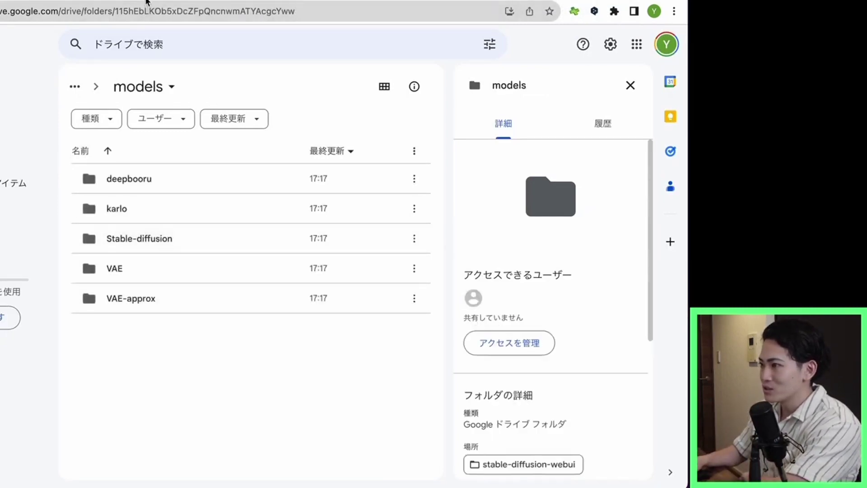
Run the Start Stable-Diffusion cell in Colab and open its gradio.live public URL.
left_click(147, 1)
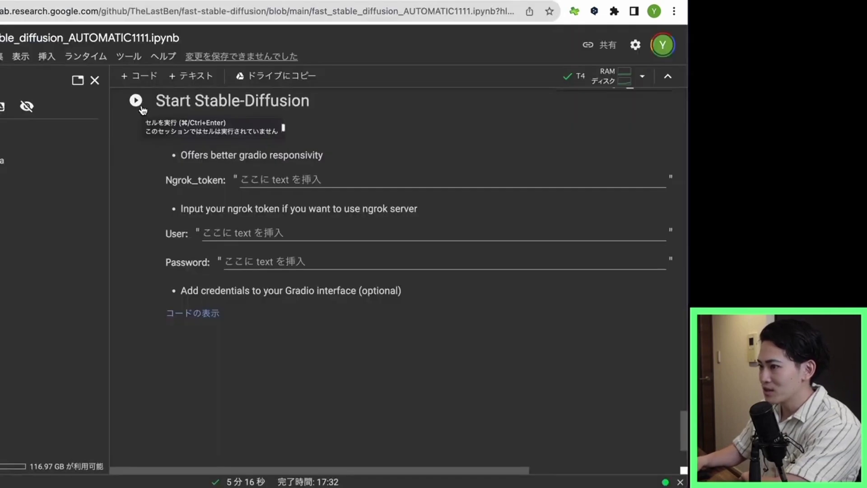
left_click(141, 108)
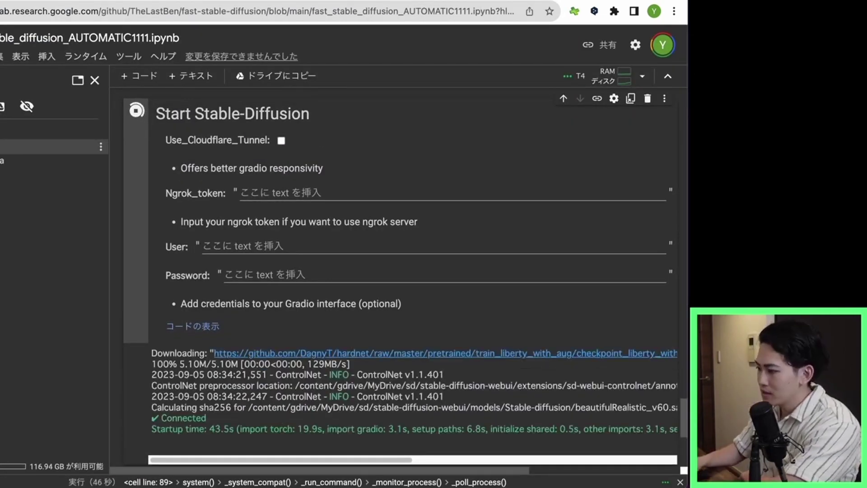
left_click_drag(305, 459, 488, 445)
scroll(475, 445, "left", 3)
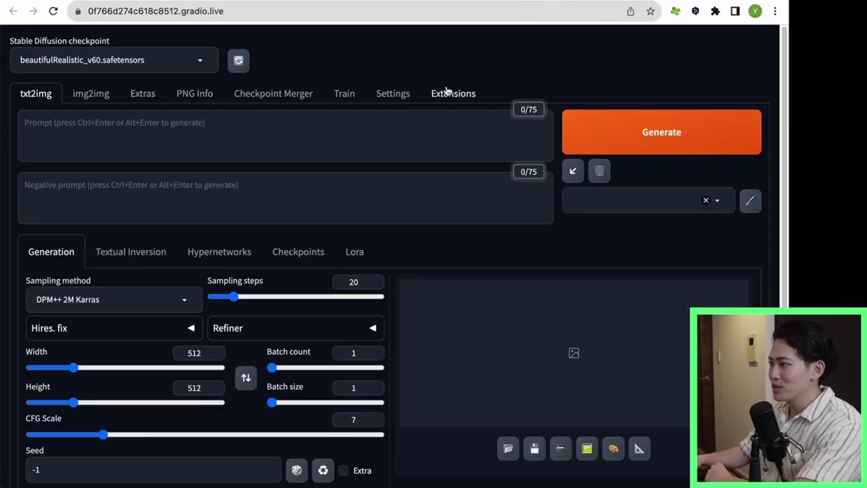
Bring up the Install from URL form on the WebUI Extensions page.
left_click(448, 91)
left_click(524, 1)
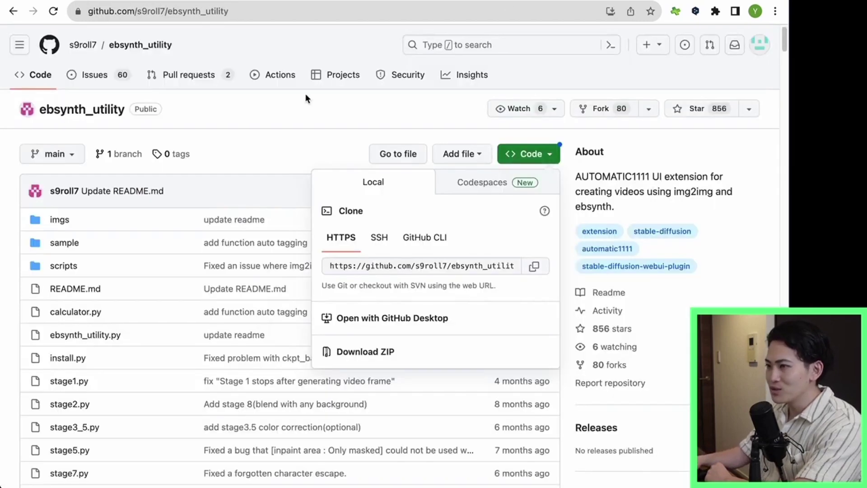
left_click(267, 118)
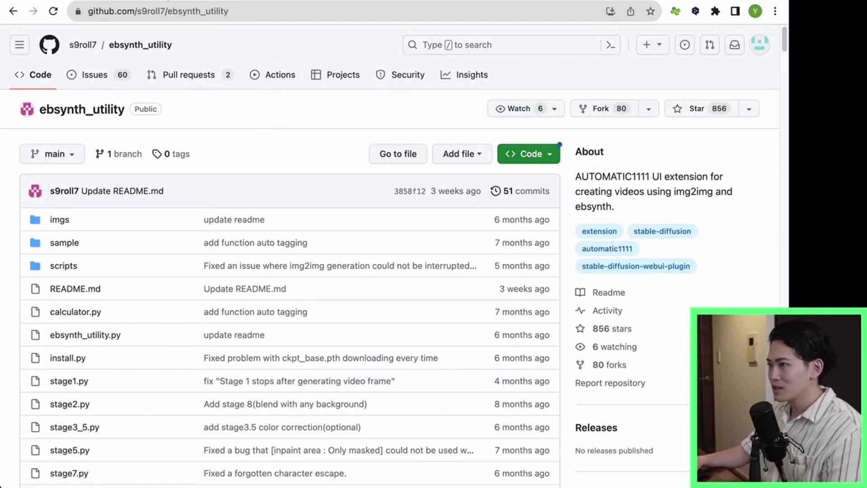
left_click(223, 1)
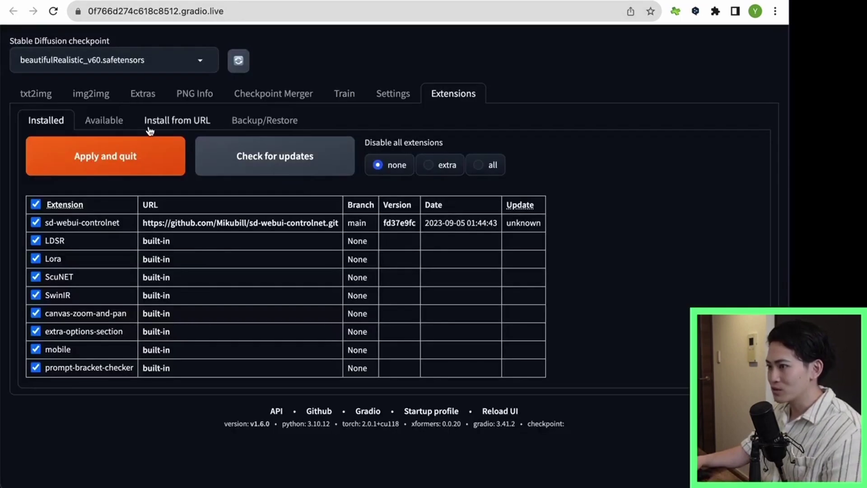
left_click(168, 124)
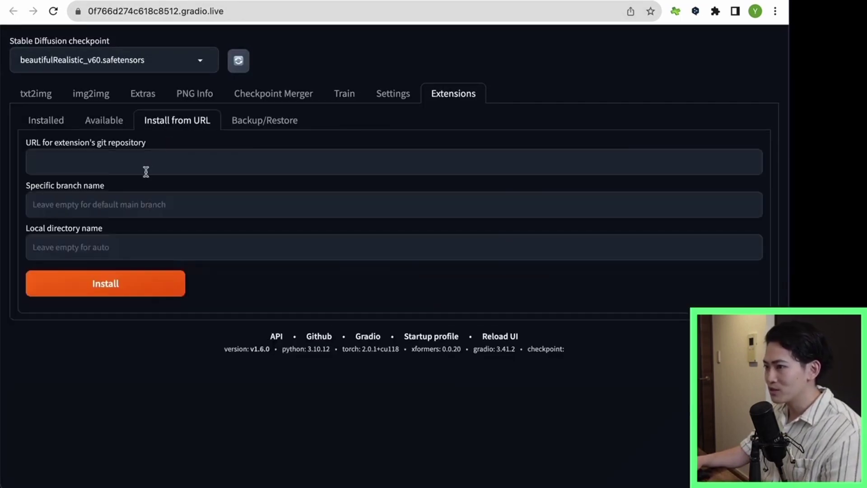
Copy the ebsynth_utility HTTPS clone URL from GitHub, paste it in, and install.
left_click(218, 0)
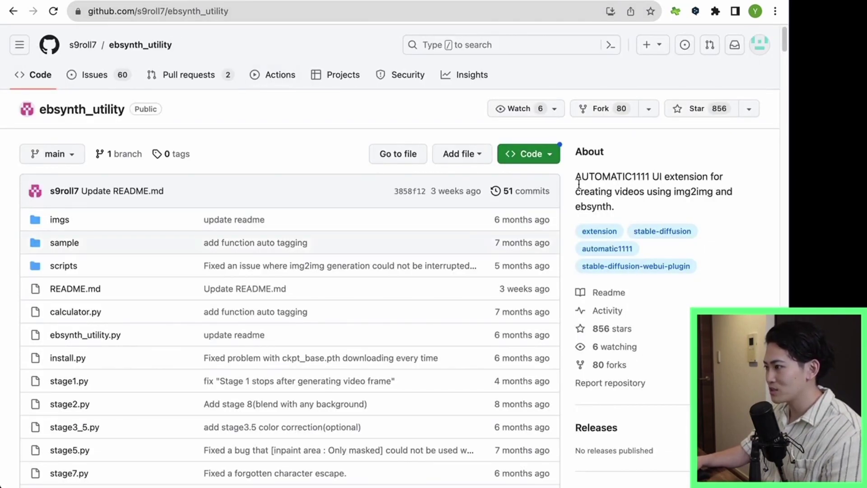
left_click(547, 151)
left_click(429, 270)
left_click(544, 274)
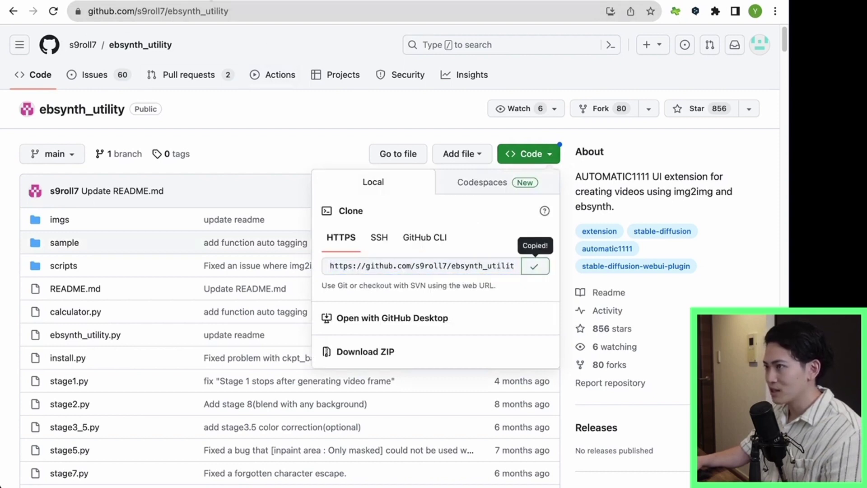
key("ctrl+Tab")
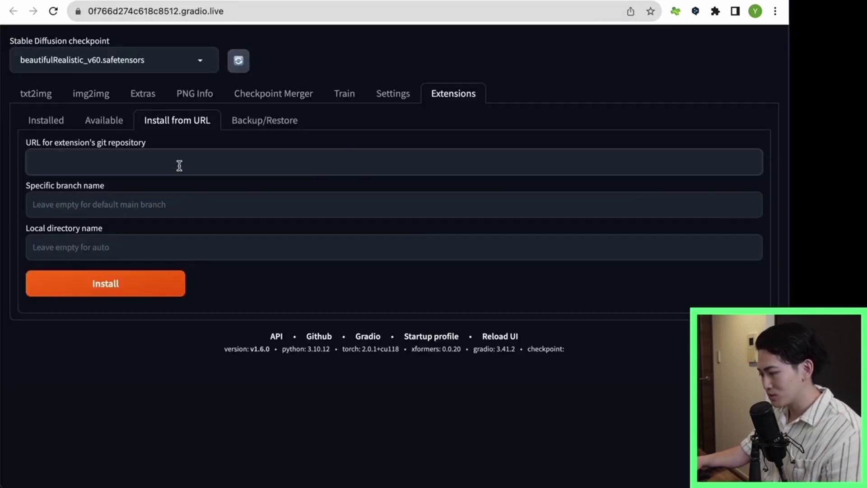
key("super+v")
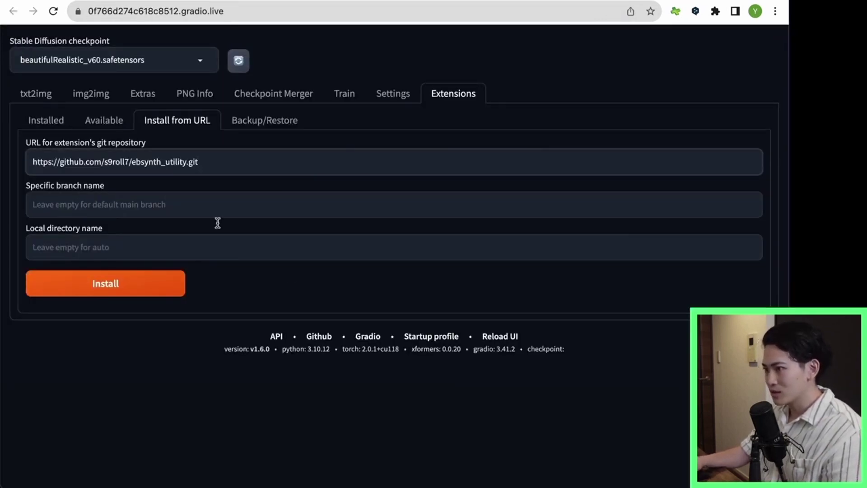
left_click(89, 225)
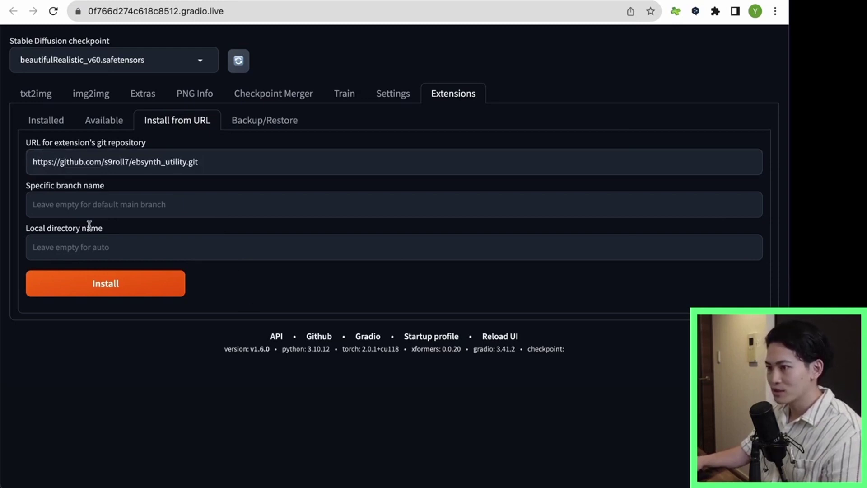
left_click(118, 295)
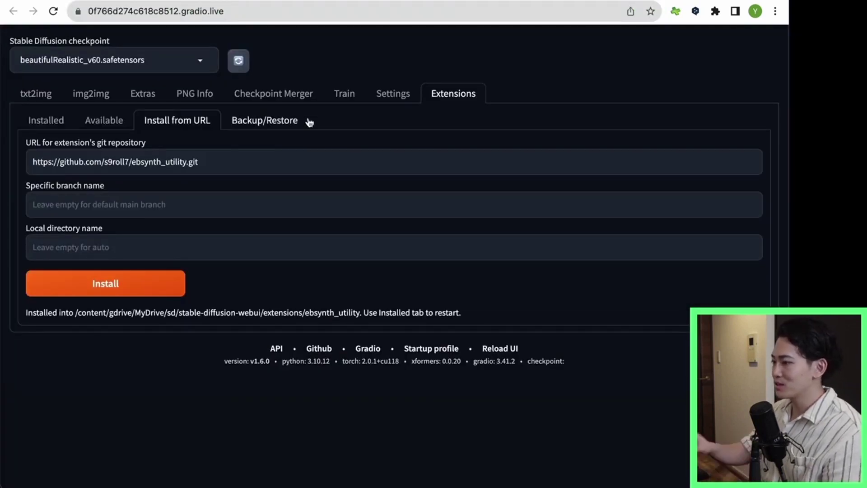
Download EbSynth Beta for Mac from ebsynth.com, launch it once, then return to the WebUI extensions page.
key("super+t")
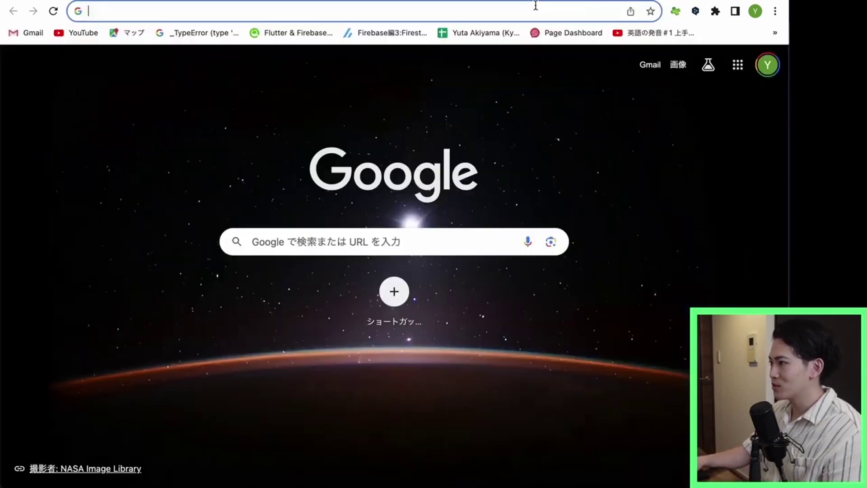
left_click(534, 10)
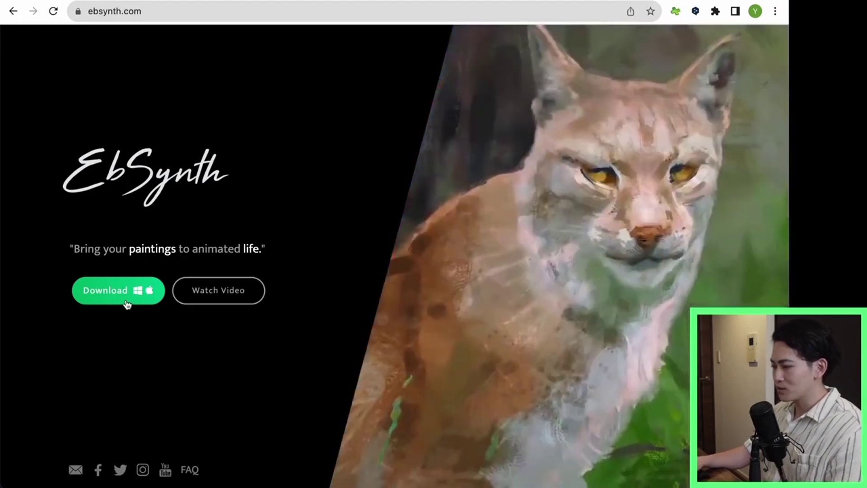
left_click(128, 302)
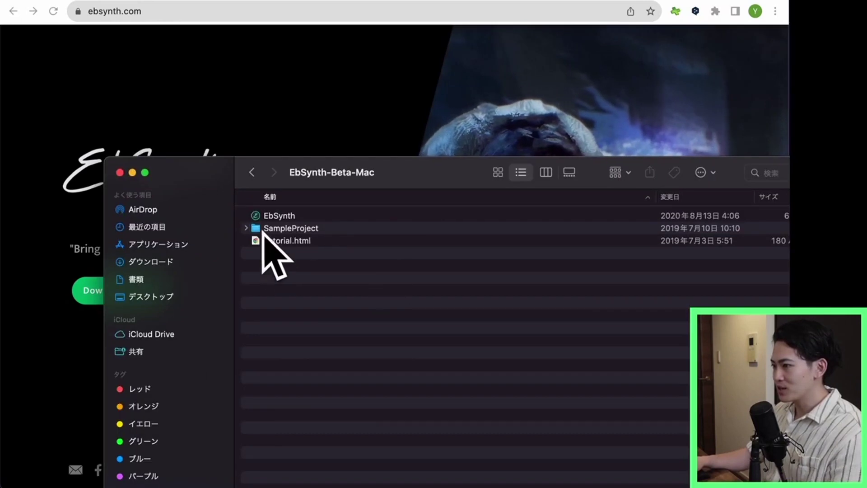
left_click(326, 218)
double_click(327, 220)
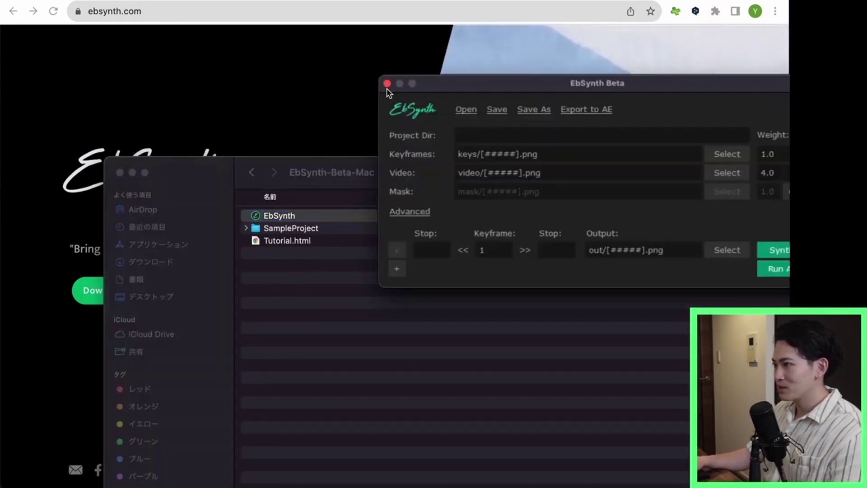
left_click(194, 140)
key("ctrl+Tab")
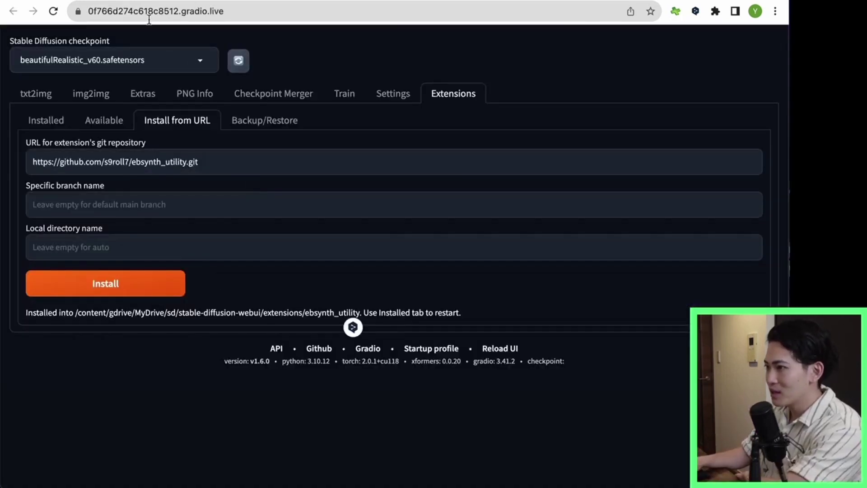
Restart the Start Stable-Diffusion cell in Colab and open its new gradio.live link.
key("ctrl+shift+Tab")
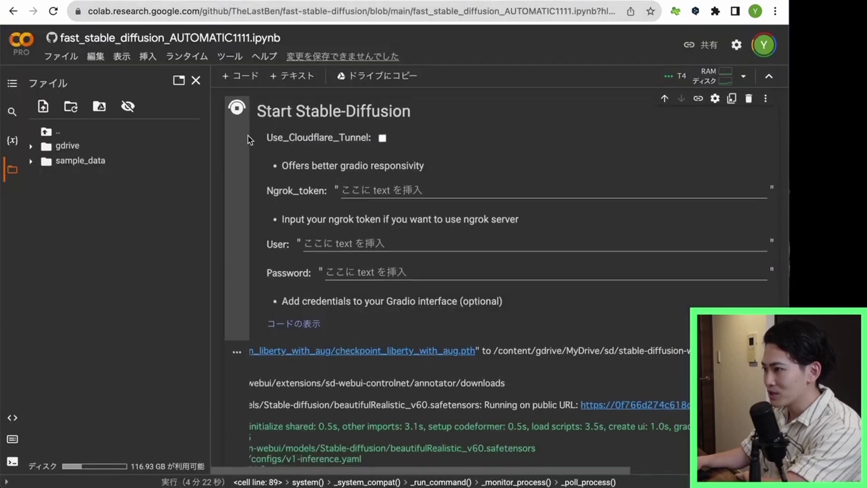
left_click(231, 109)
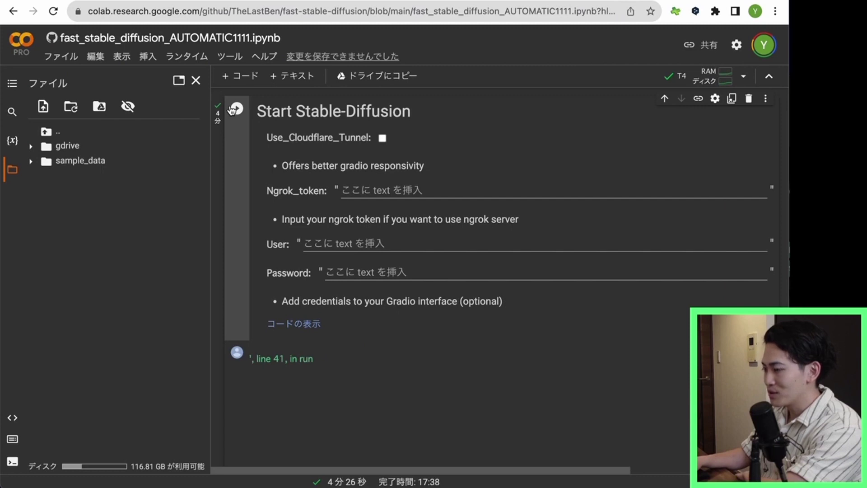
left_click(233, 109)
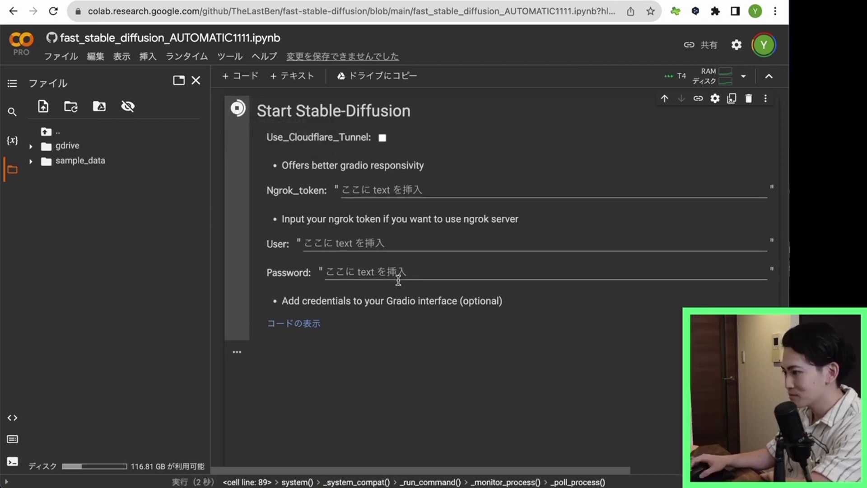
scroll(418, 211, "down", 5)
left_click(417, 212)
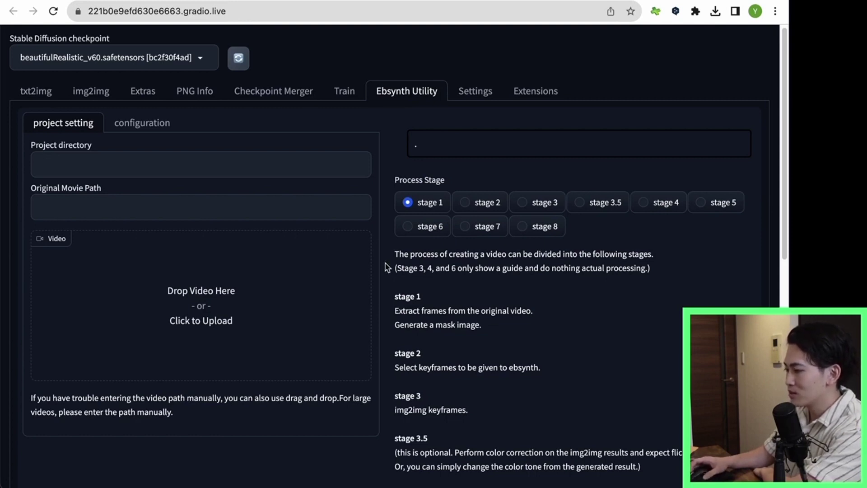
scroll(387, 267, "down", 1)
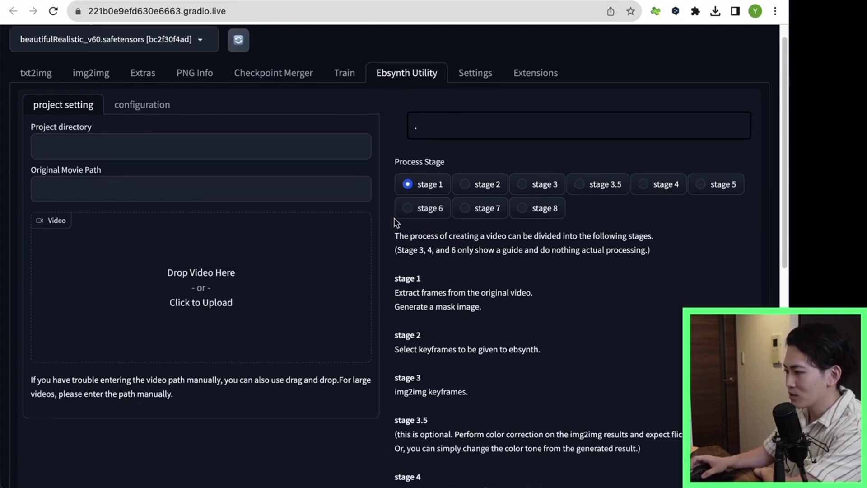
triple_click(409, 280)
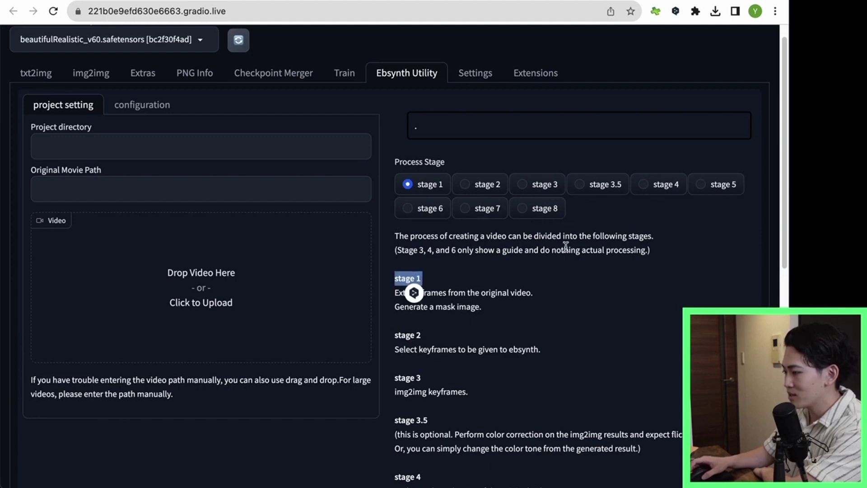
scroll(503, 463, "down", 1)
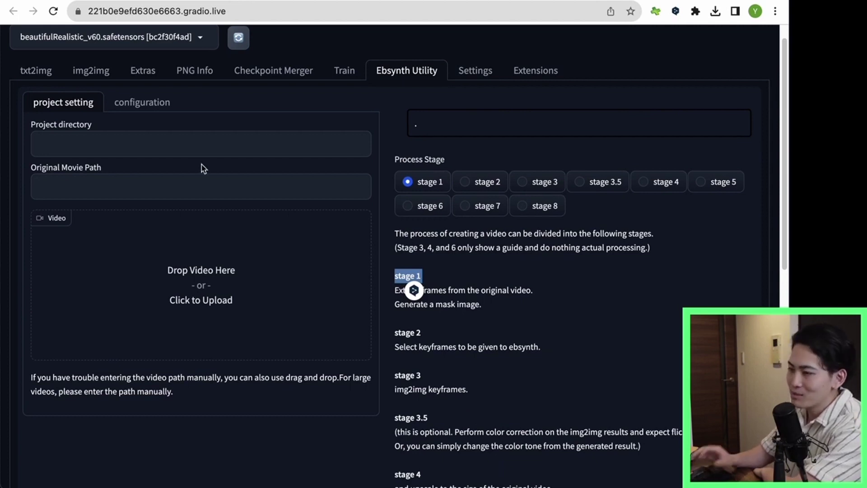
left_click(76, 155)
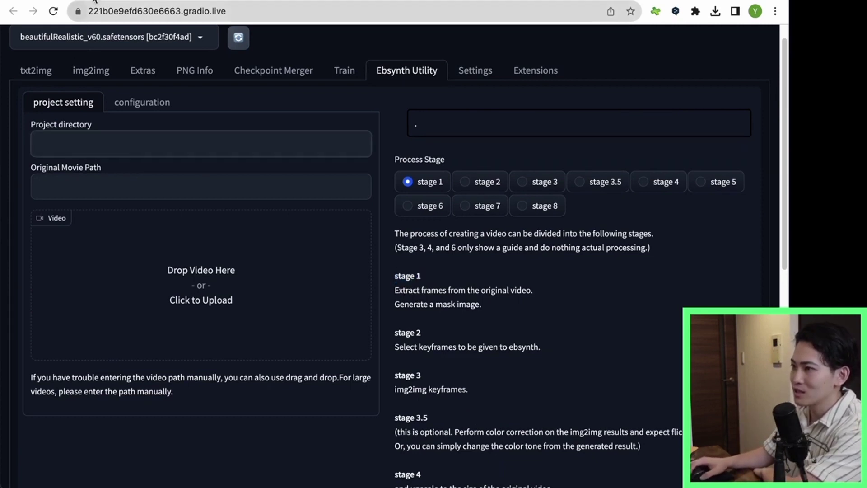
Make a new folder named src inside the sd folder and copy the src folder's path.
key("ctrl+shift+Tab")
right_click(94, 193)
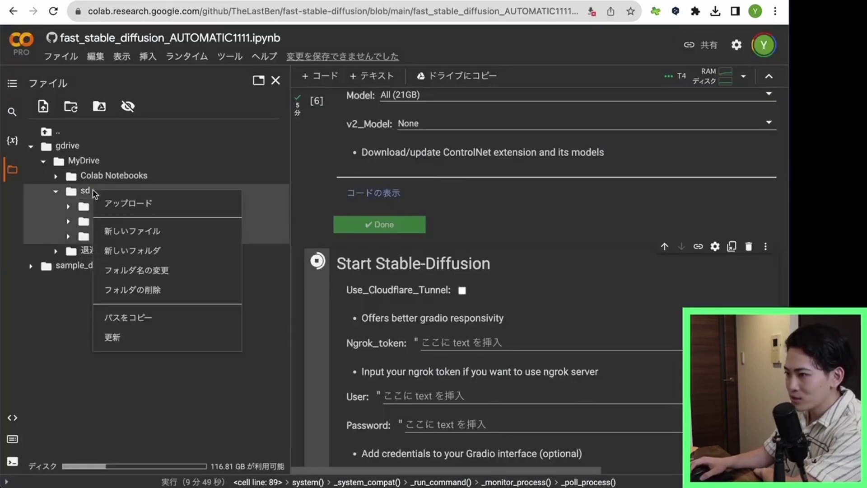
left_click(75, 195)
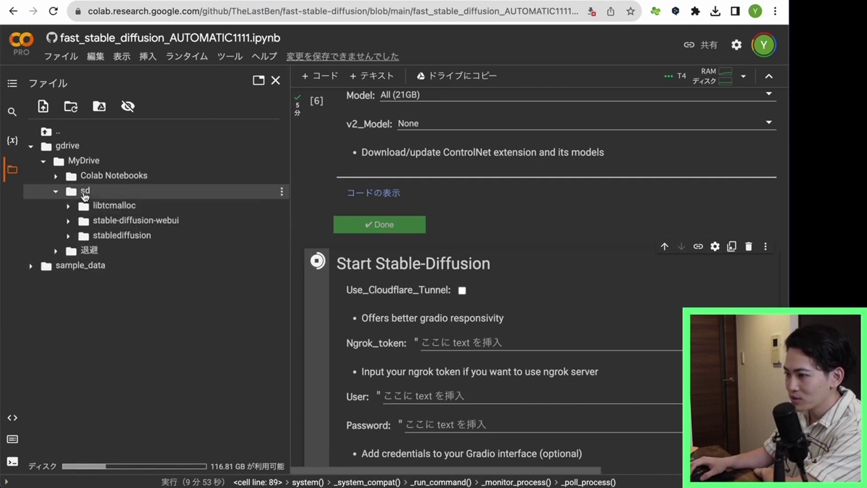
right_click(113, 194)
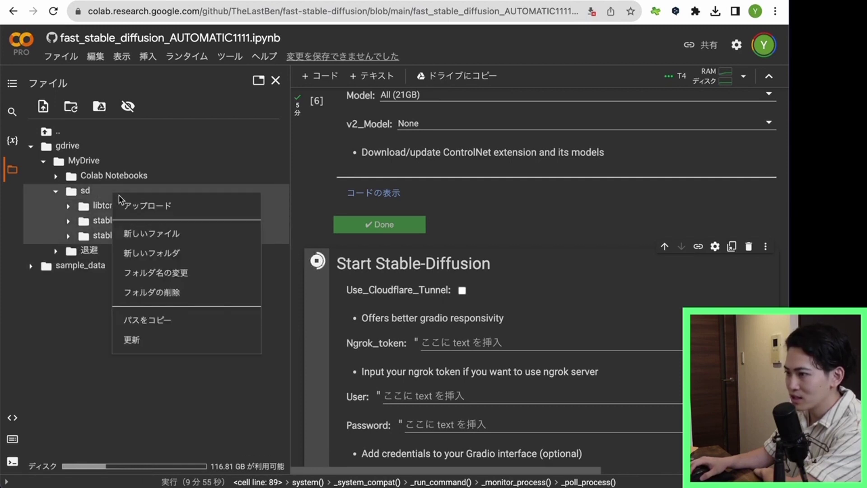
left_click(156, 252)
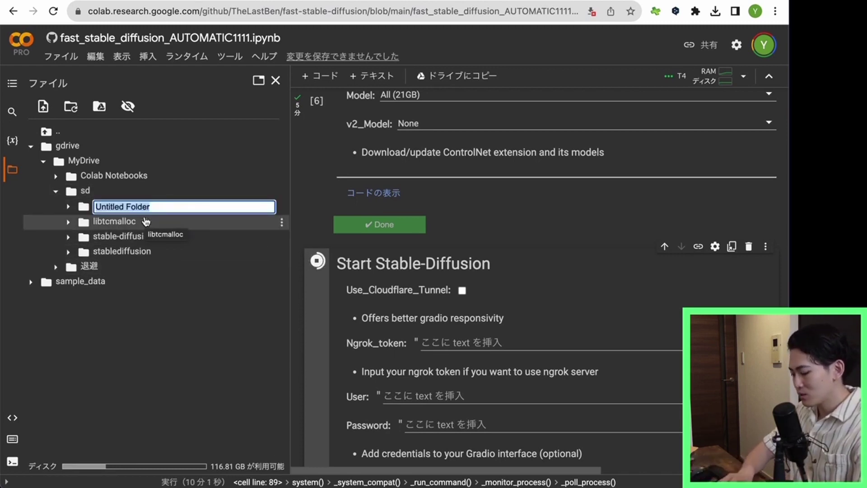
type("s")
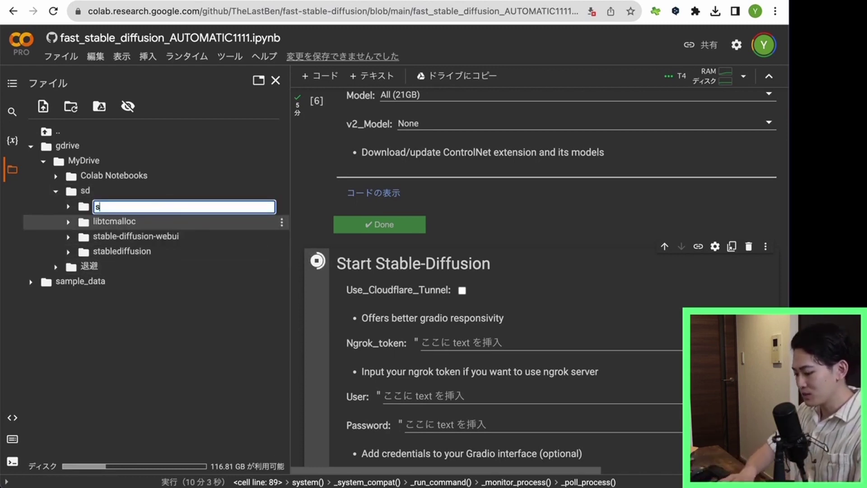
type("rc")
key("Return")
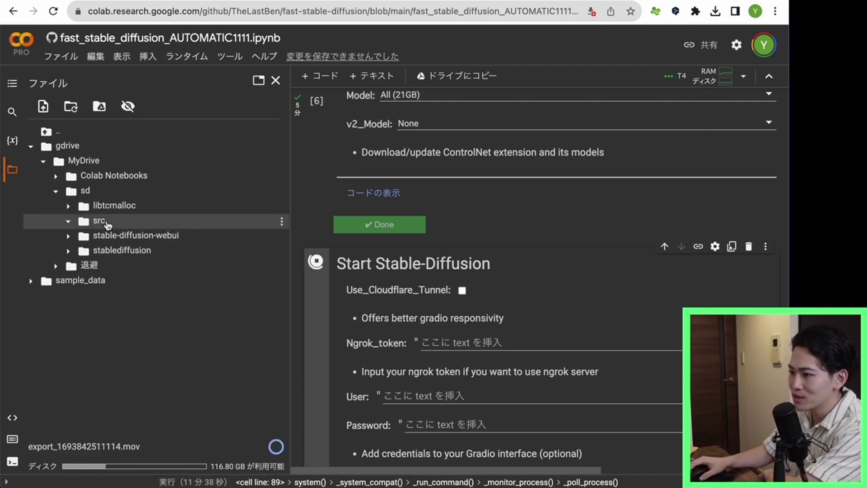
right_click(107, 223)
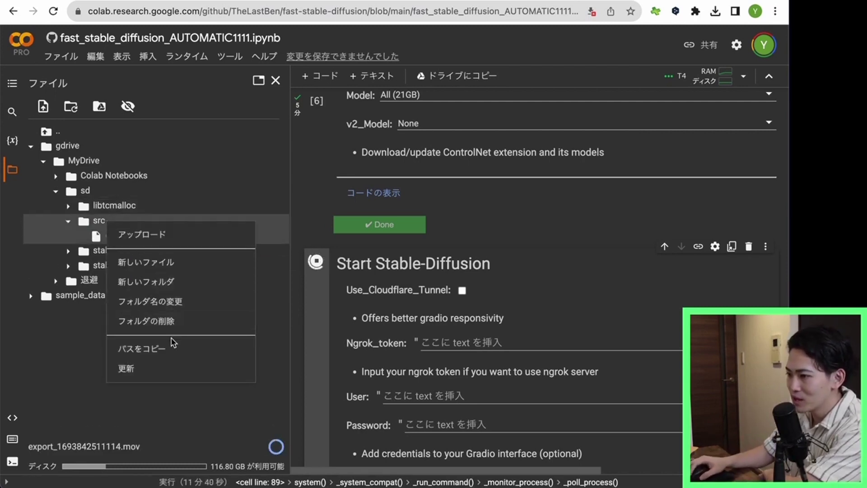
left_click(172, 346)
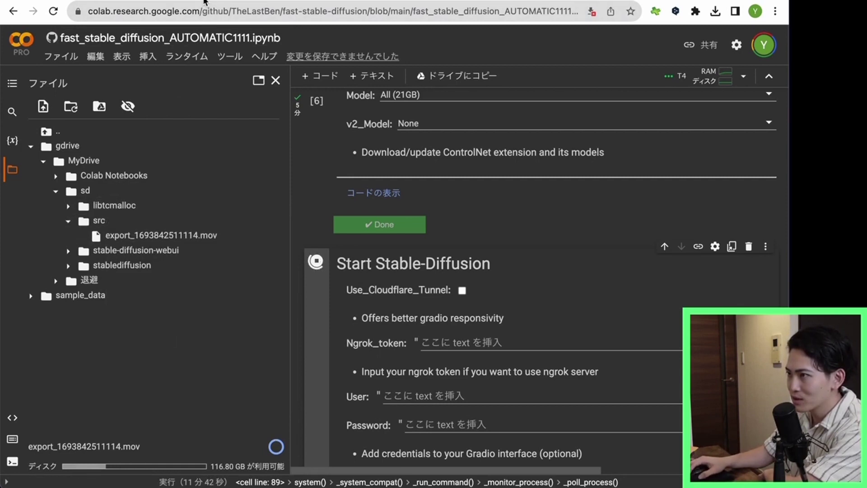
Paste /content/gdrive/MyDrive/sd/src into Ebsynth Utility's Project directory field.
left_click(205, 1)
left_click(107, 148)
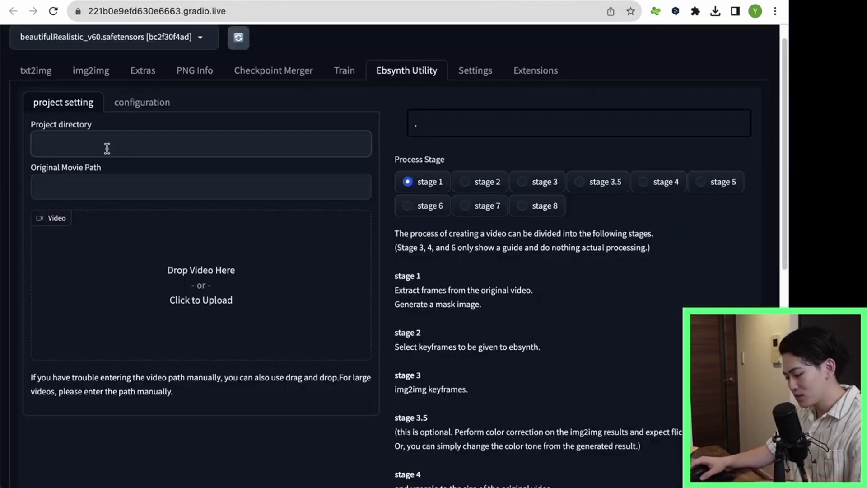
key("ctrl+v")
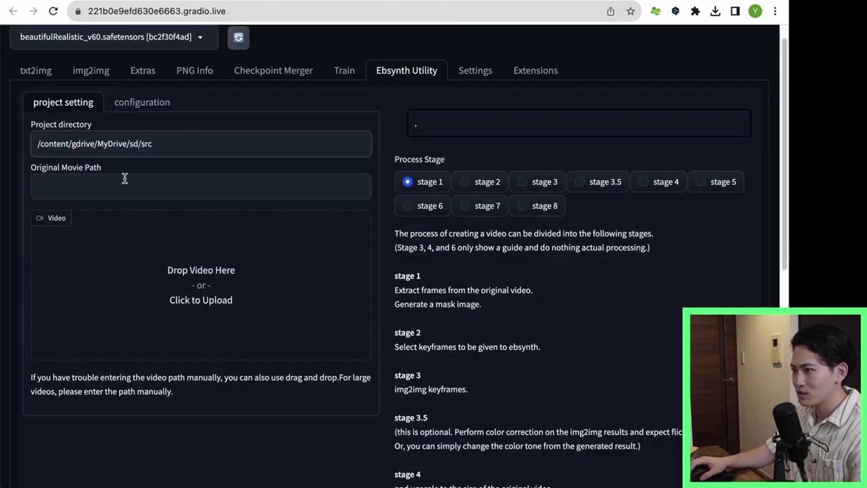
Copy the export_1693842511114.mov path from Colab and paste it as the Original Movie Path.
left_click(125, 182)
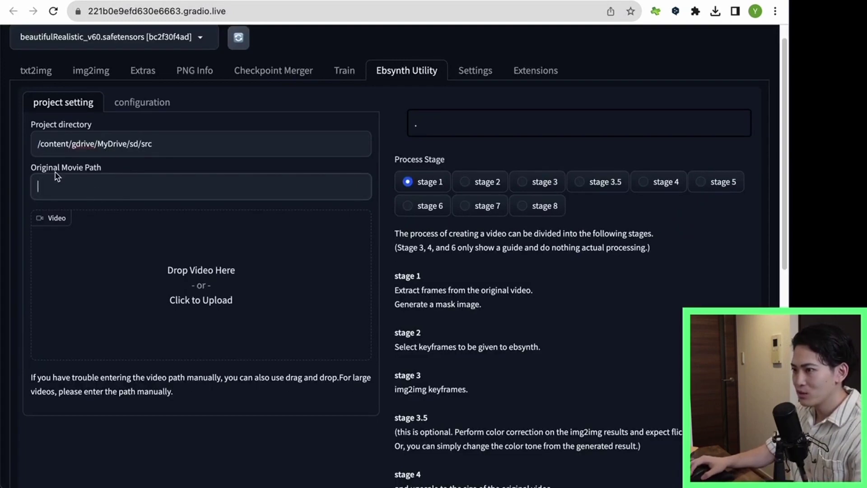
key("ctrl+shift+Tab")
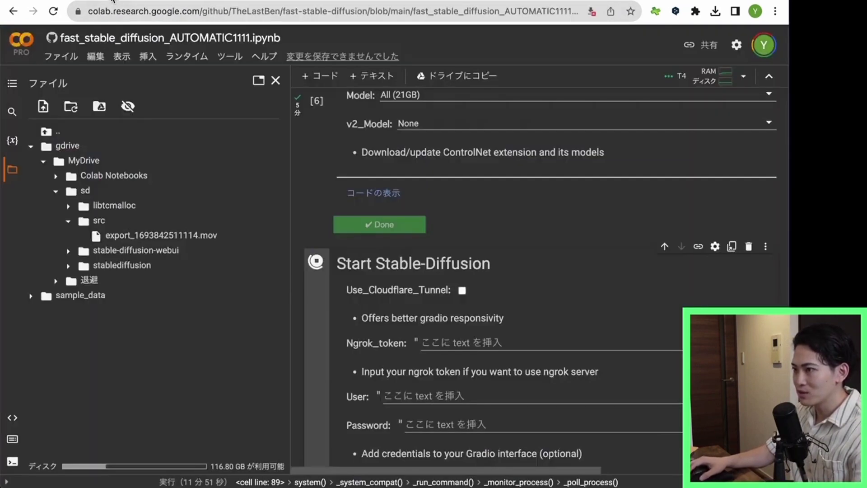
right_click(119, 238)
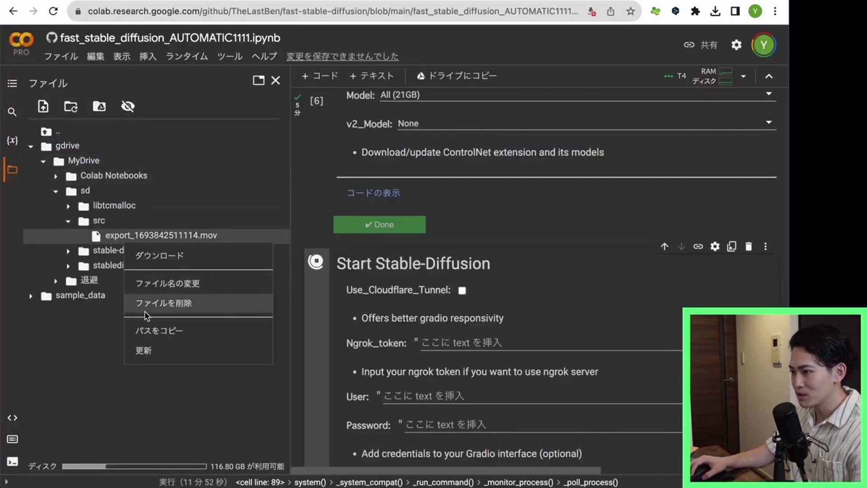
left_click(171, 334)
key("ctrl+Tab")
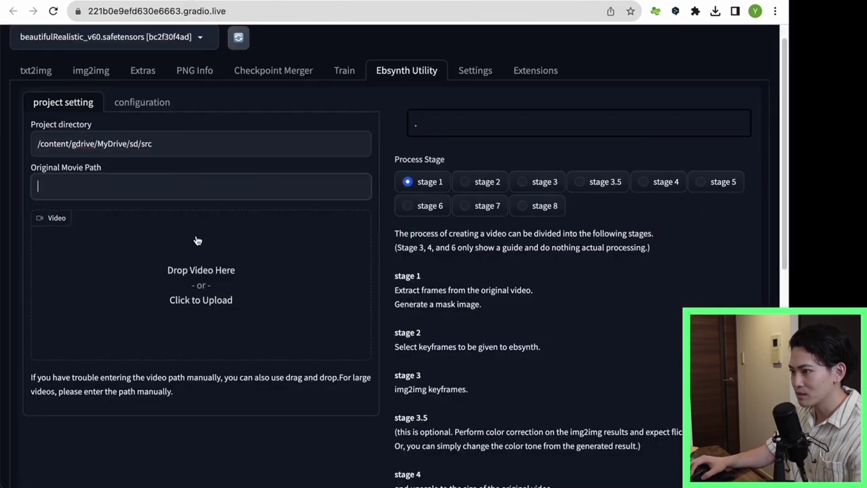
key("ctrl+v")
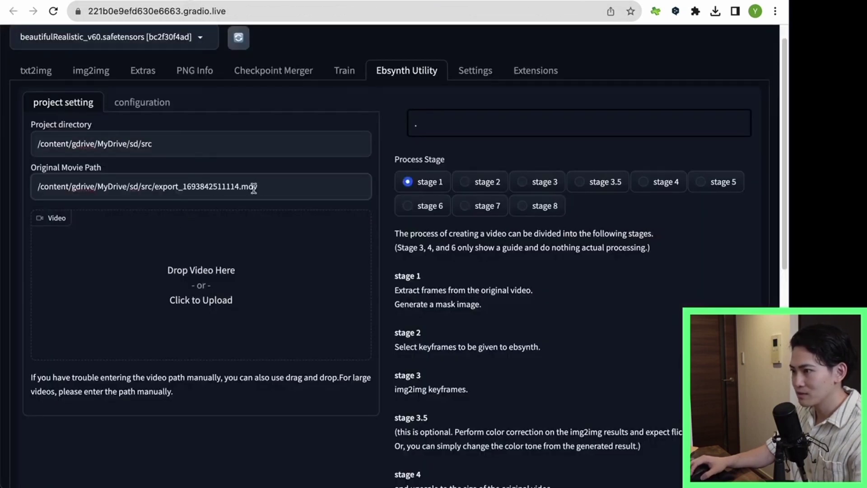
left_click_drag(256, 188, 30, 183)
left_click_drag(192, 150, 33, 144)
scroll(402, 264, "down", 6)
scroll(369, 244, "down", 4)
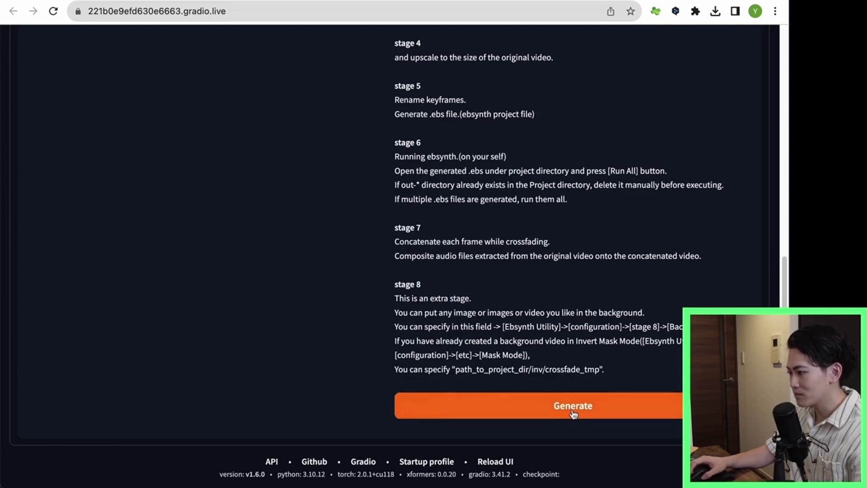
scroll(448, 266, "up", 10)
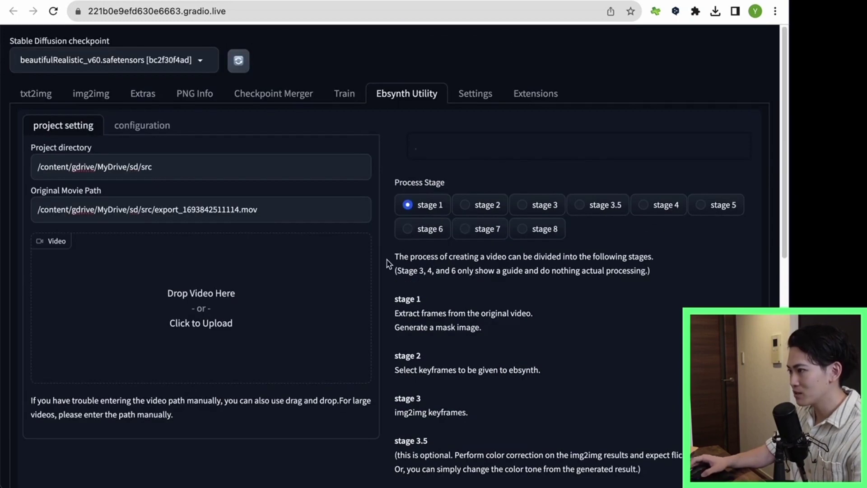
Follow the stage 1 output in Colab until its 369 frames and masks are extracted.
left_click(149, 1)
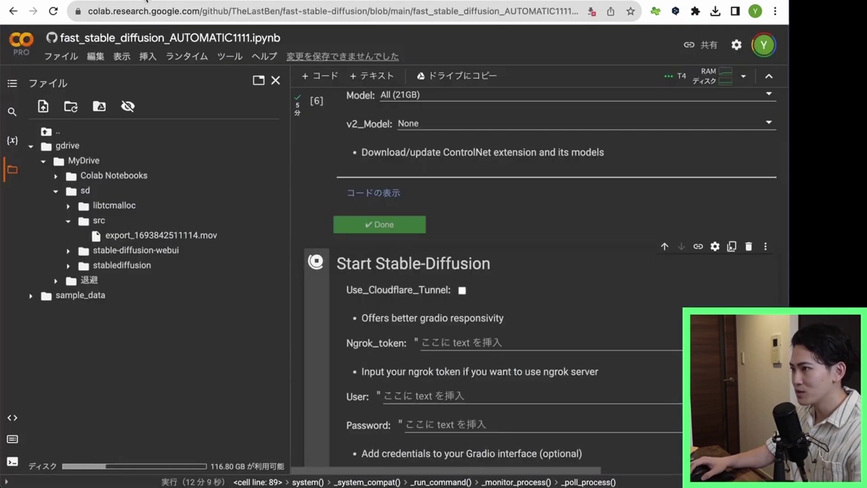
key("ctrl+Tab")
scroll(472, 307, "down", 10)
scroll(470, 299, "up", 10)
left_click(119, 1)
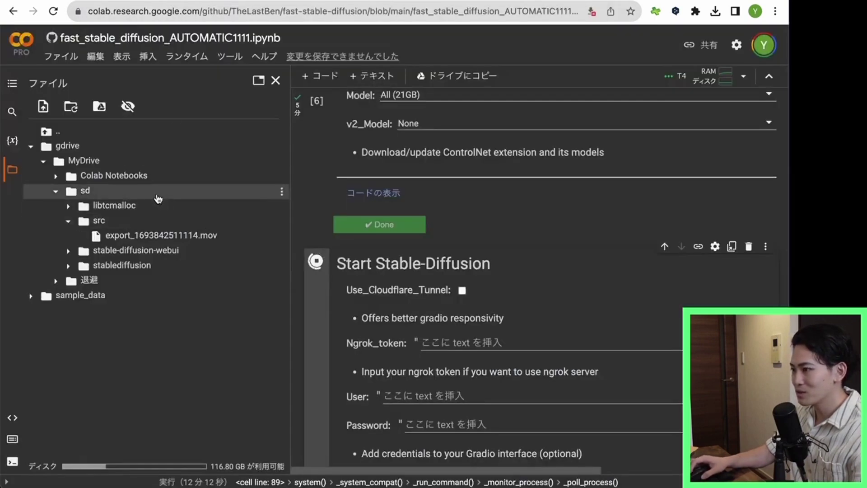
scroll(392, 253, "down", 5)
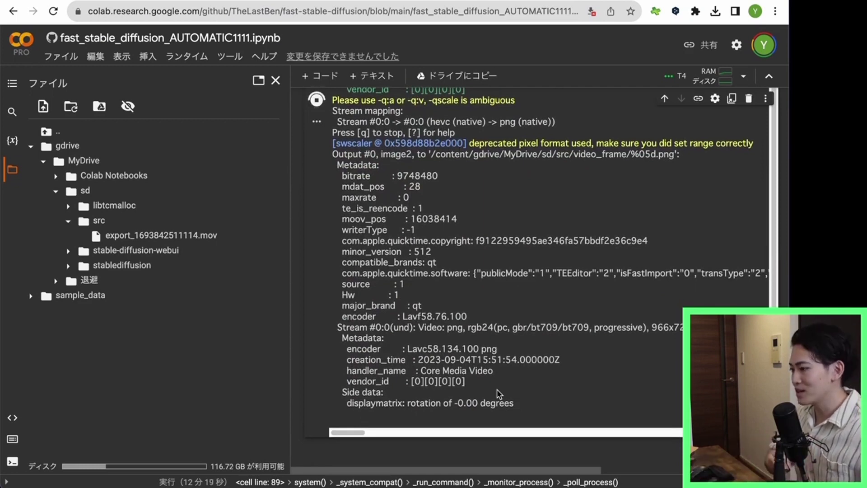
scroll(316, 173, "down", 1)
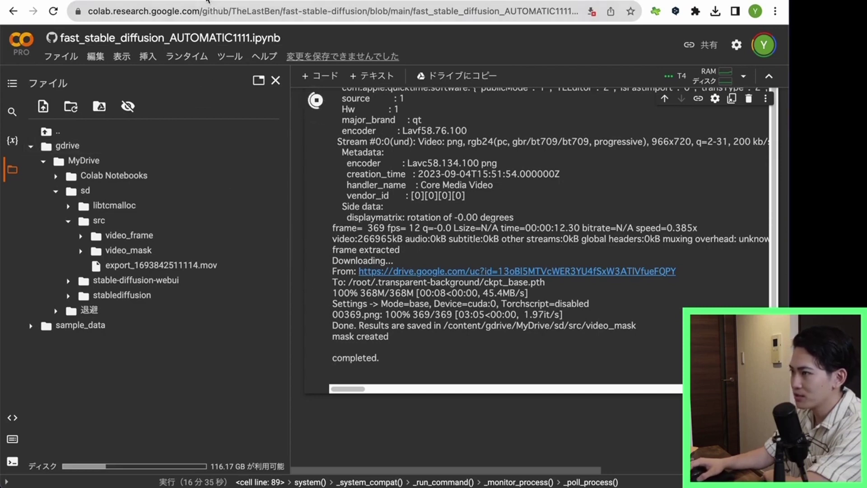
left_click(277, 4)
Browse the numbered frame PNGs and silhouette masks as thumbnails in Drive, then return to src.
key("ctrl+Tab")
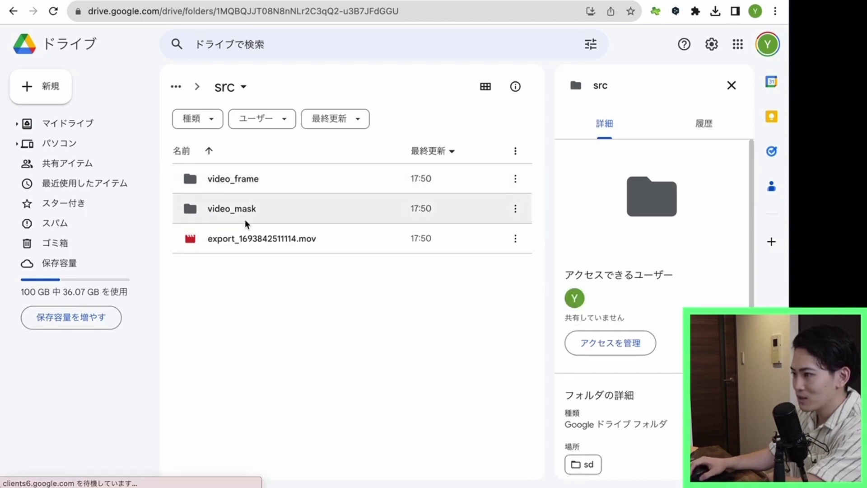
double_click(285, 189)
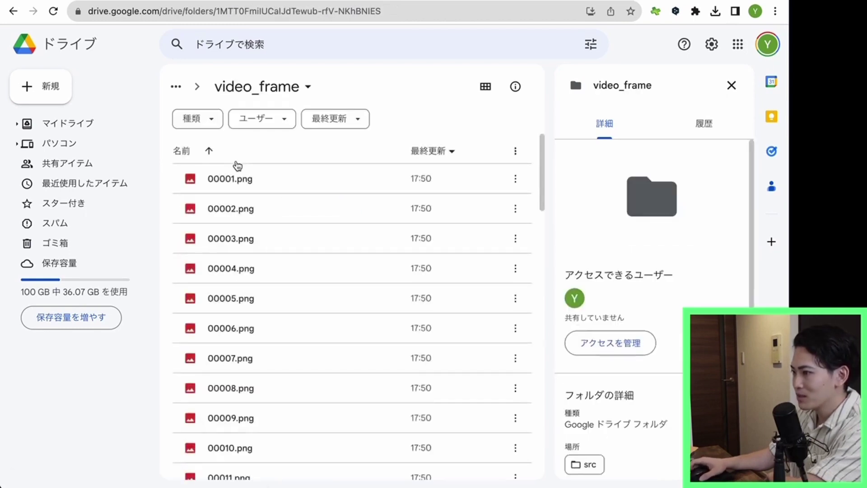
left_click(485, 88)
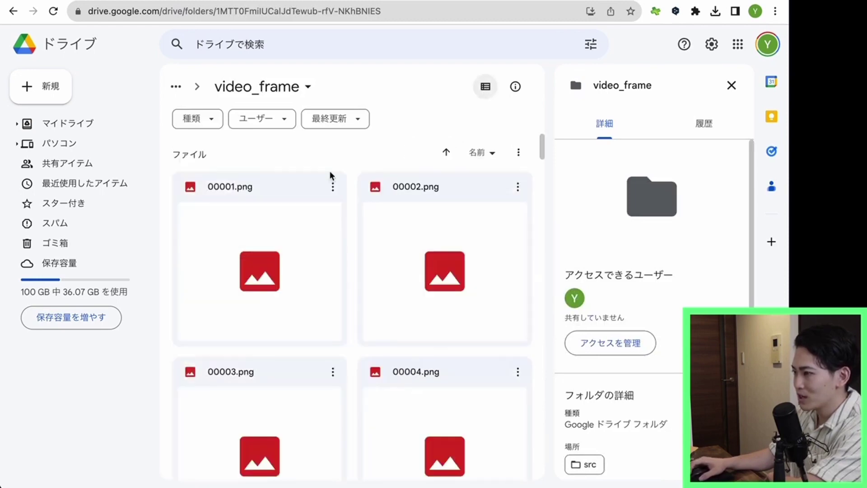
scroll(256, 248, "down", 3)
scroll(257, 249, "up", 3)
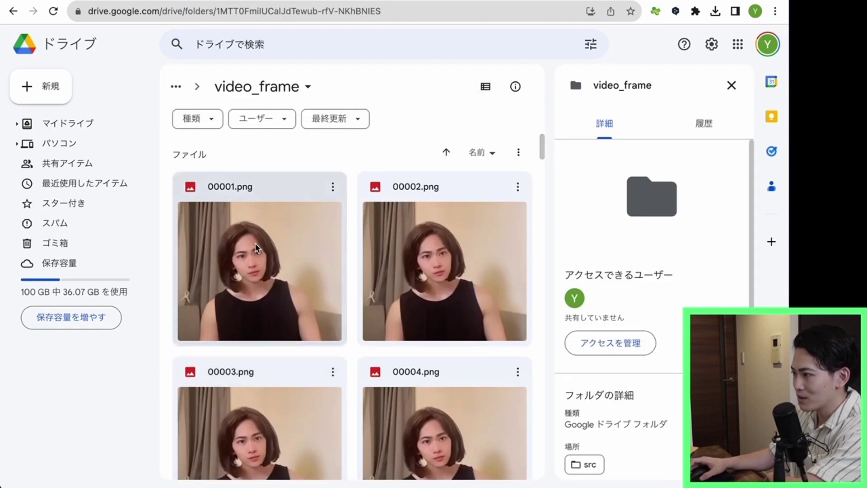
scroll(255, 248, "down", 5)
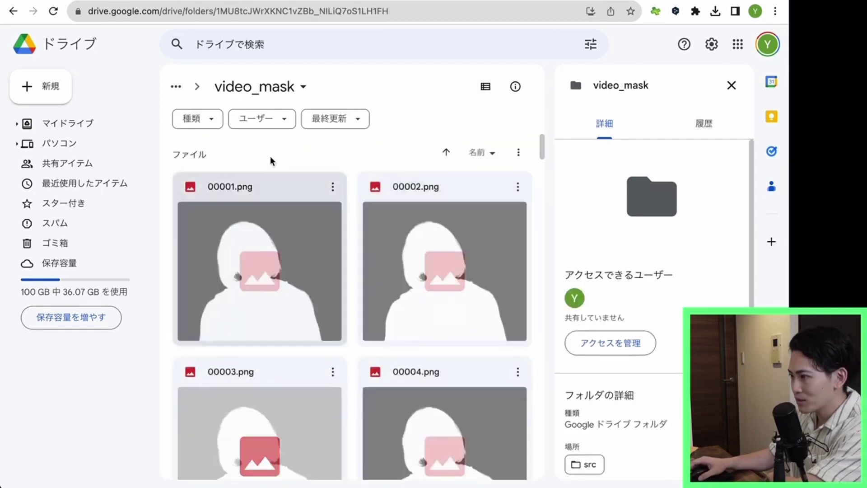
scroll(300, 350, "down", 20)
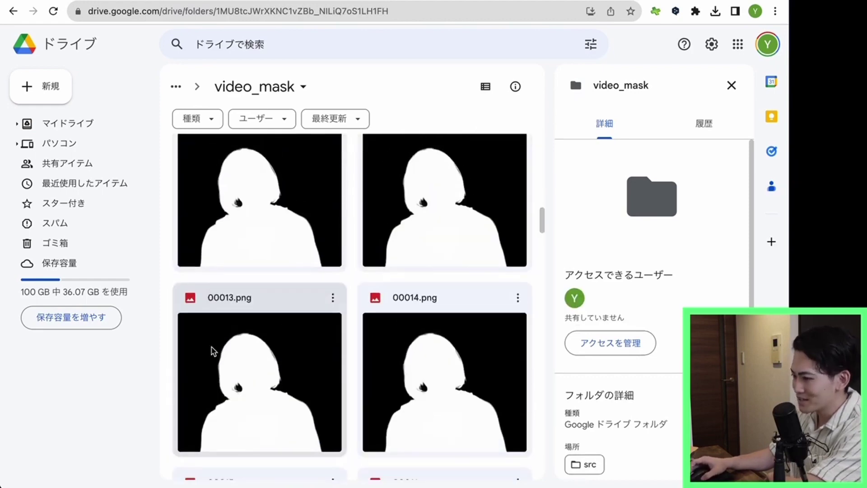
scroll(266, 309, "down", 20)
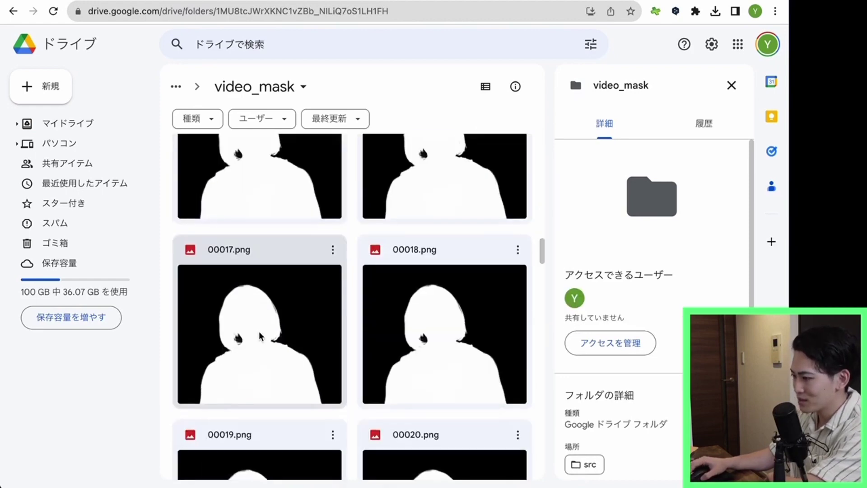
scroll(264, 308, "down", 20)
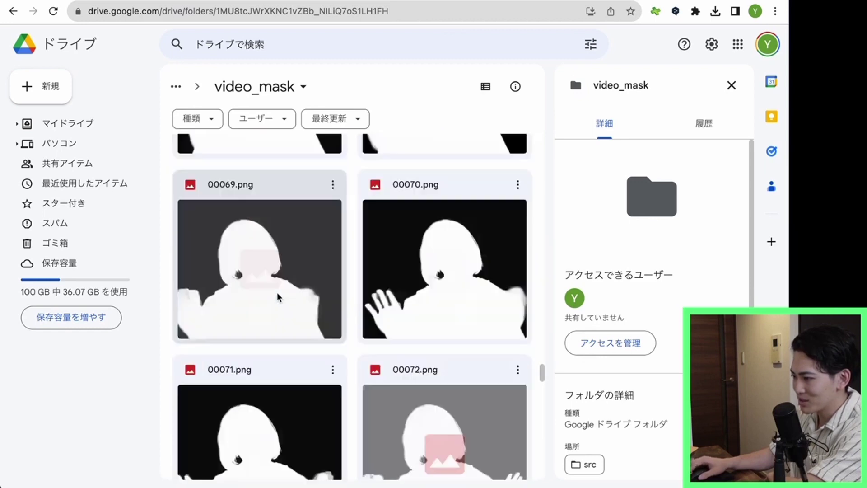
key("alt+Left")
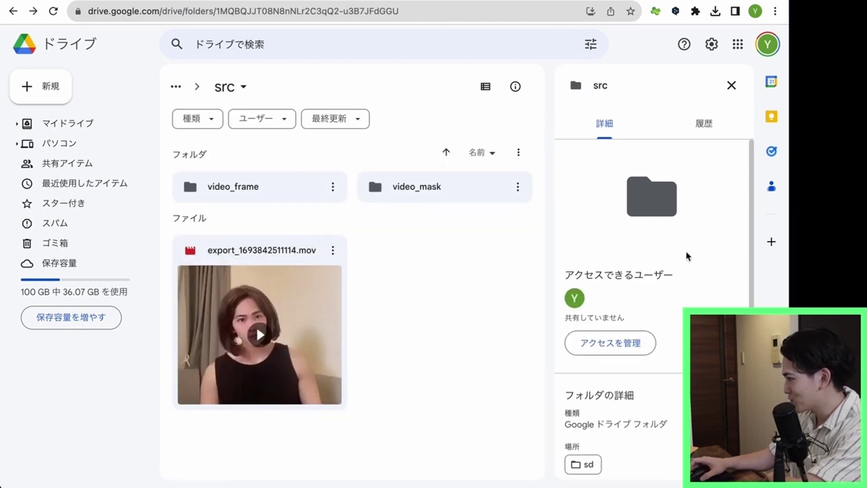
In the stage 2 configuration, set Minimum keyframe gap to 5 and run keyframe selection.
key("ctrl+Tab")
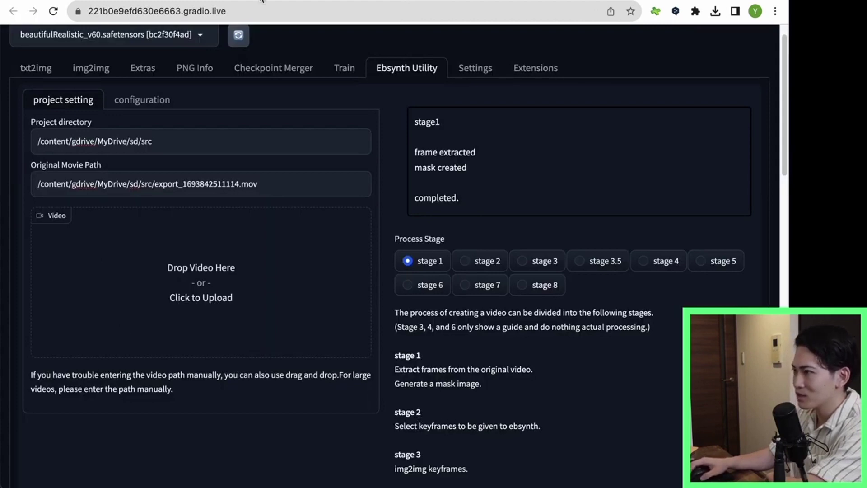
key("ctrl+shift+Tab")
key("ctrl+Tab")
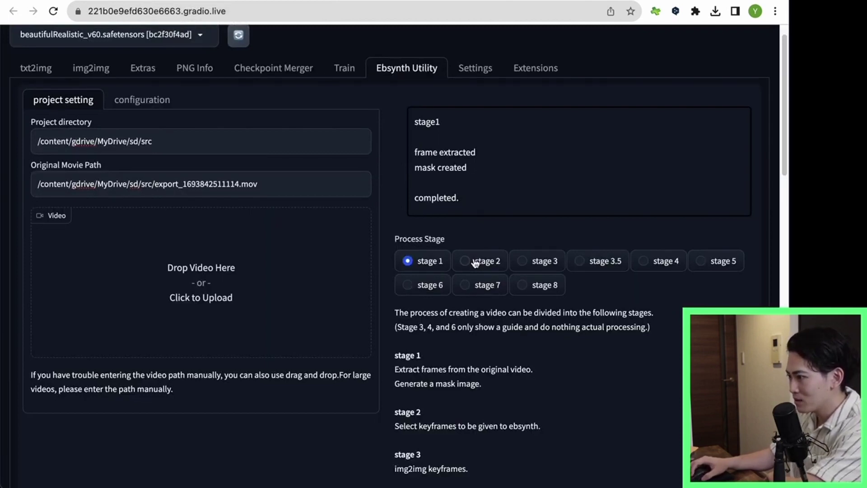
left_click(143, 102)
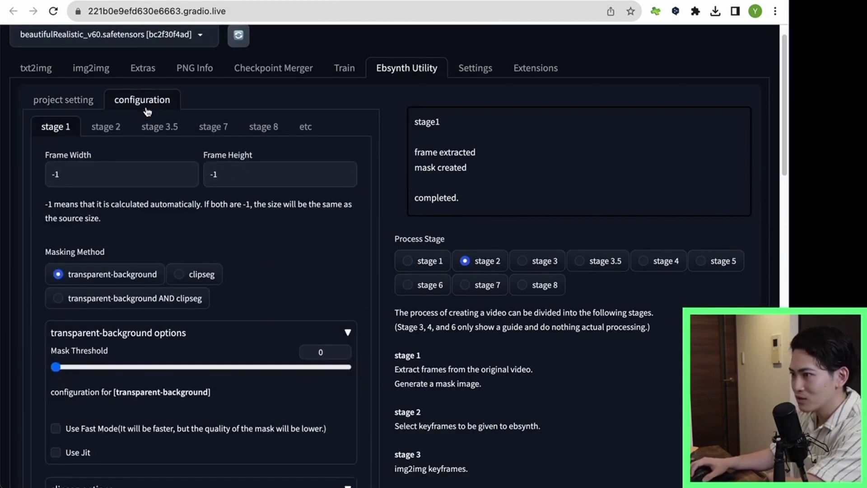
left_click(107, 129)
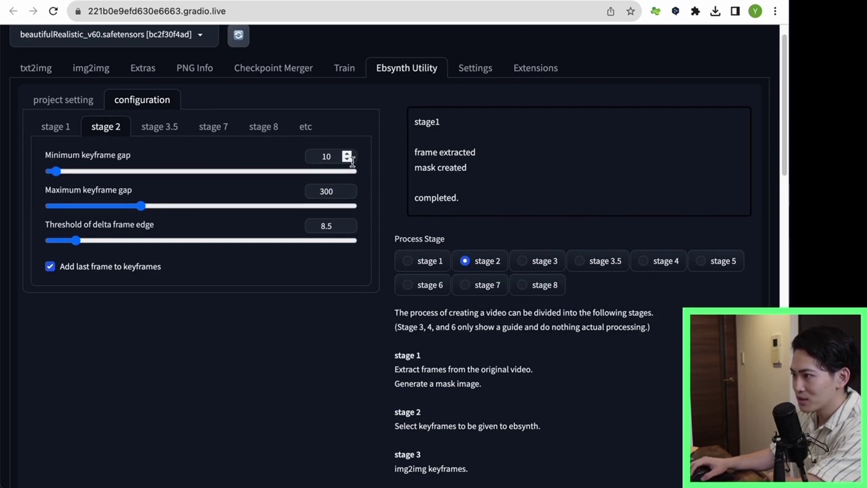
scroll(346, 156, "up", 1)
scroll(580, 359, "down", 15)
scroll(579, 359, "down", 3)
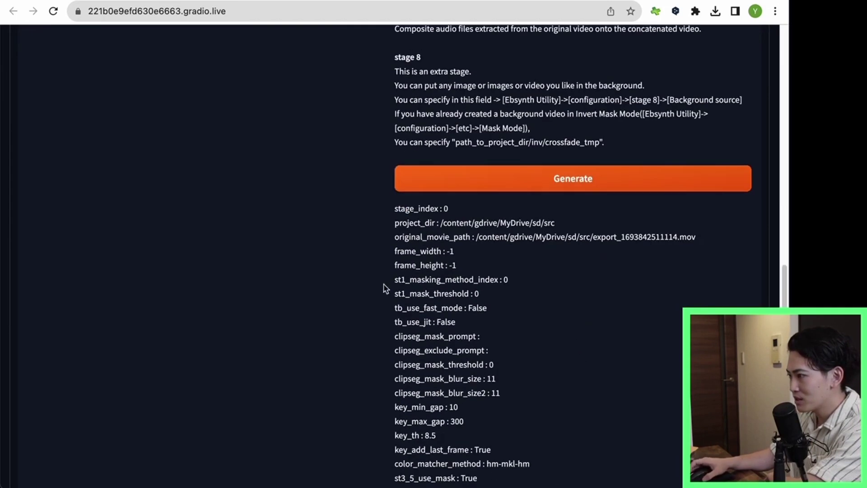
left_click(547, 189)
scroll(383, 203, "down", 3)
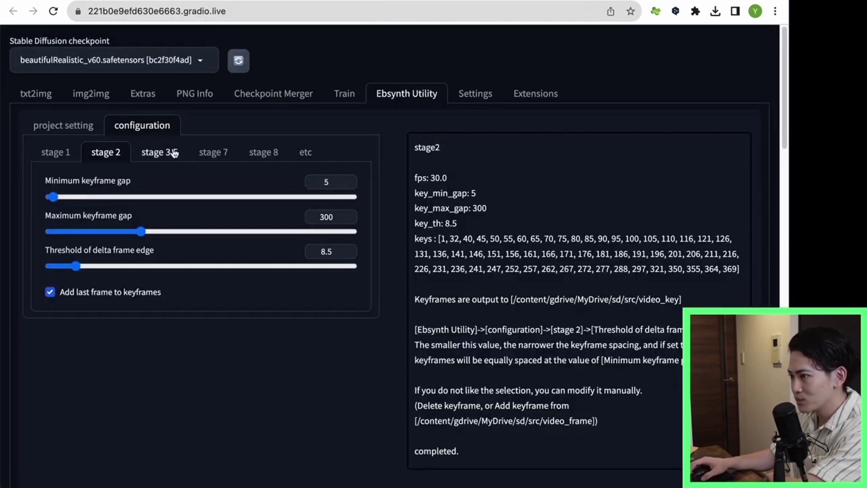
Keep beautifulRealistic_v60 as the img2img model checkpoint and scroll down to the prompt boxes.
scroll(518, 251, "down", 6)
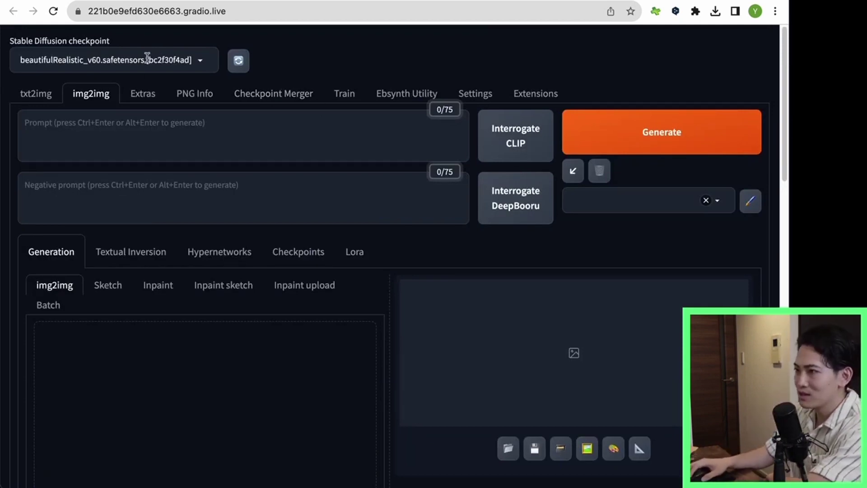
left_click(145, 59)
left_click(93, 80)
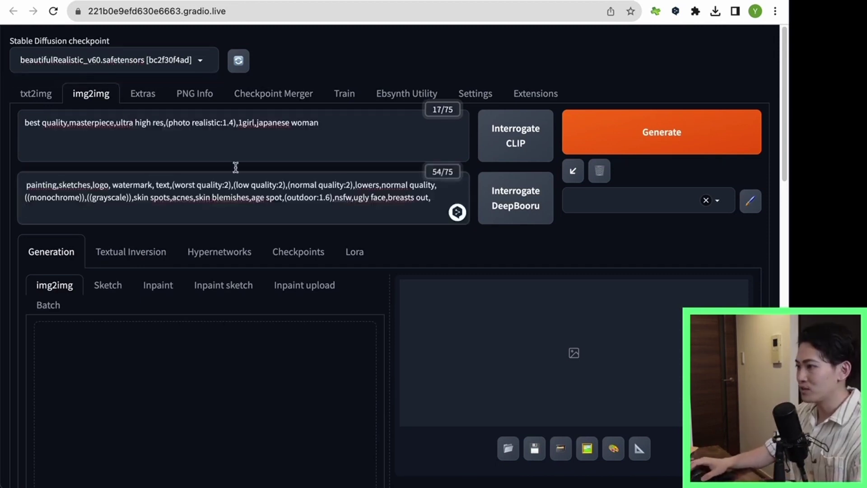
scroll(154, 324, "down", 2)
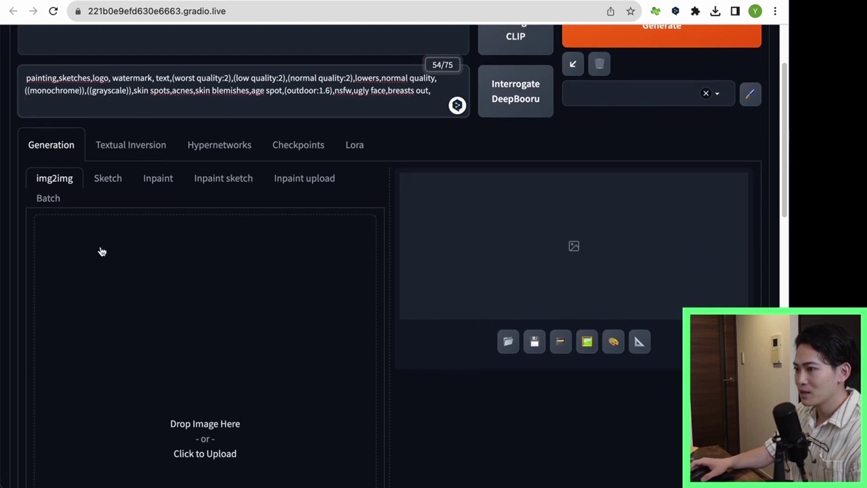
scroll(188, 341, "down", 1)
Download keyframes 00001, 00032 and 00040 from video_key and load 00001.png into img2img.
left_click(293, 3)
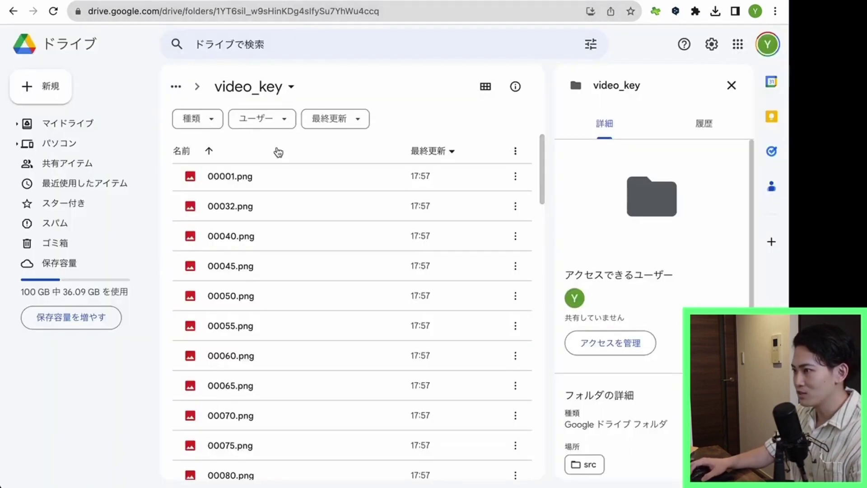
left_click(515, 176)
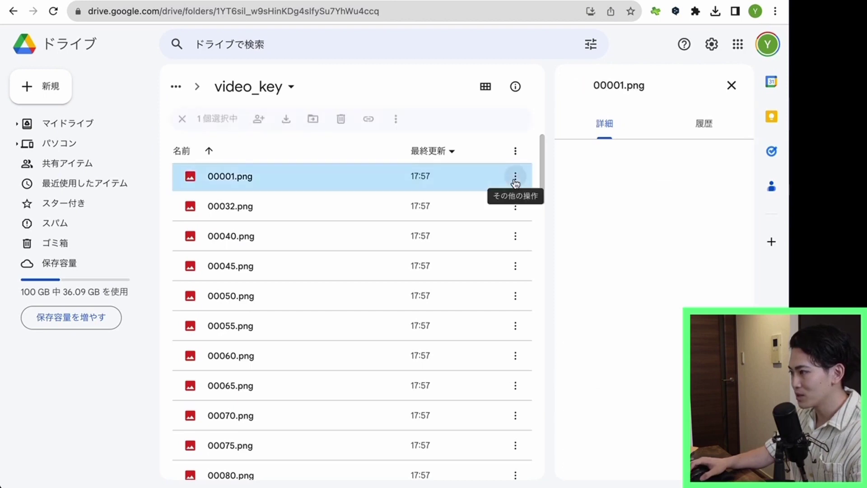
left_click(351, 206, "shift")
left_click(334, 227, "shift")
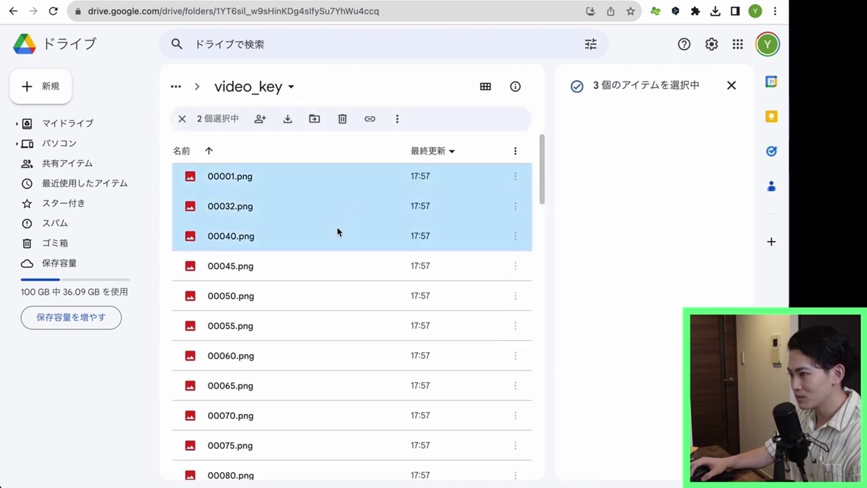
left_click(288, 120)
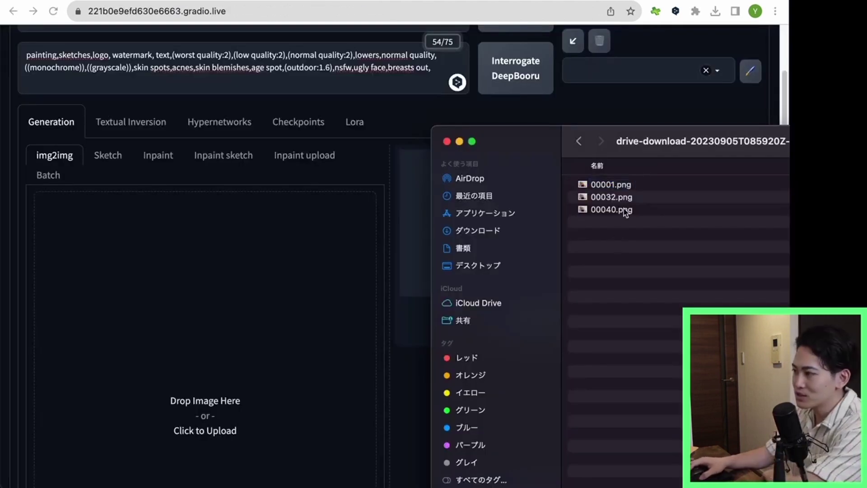
left_click(627, 185)
left_click_drag(628, 189, 261, 265)
Match the img2img output size to the source image at 966×720.
scroll(331, 285, "up", 1)
scroll(331, 284, "up", 1)
scroll(126, 188, "down", 9)
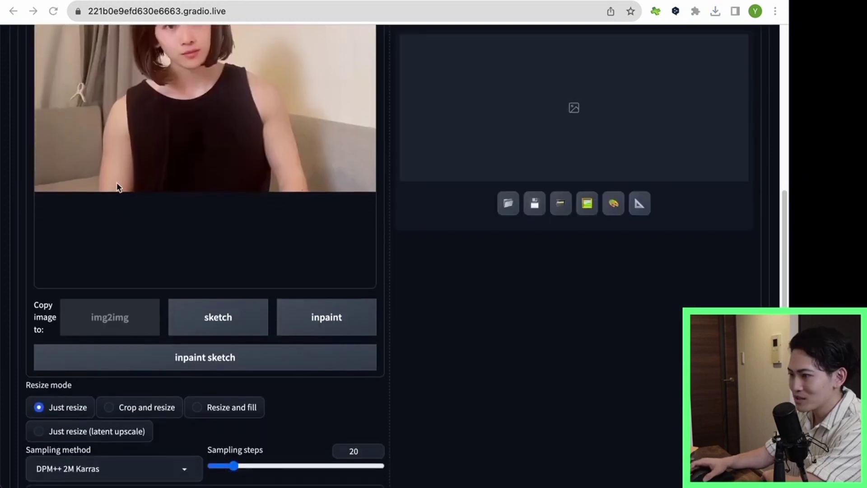
scroll(165, 229, "down", 4)
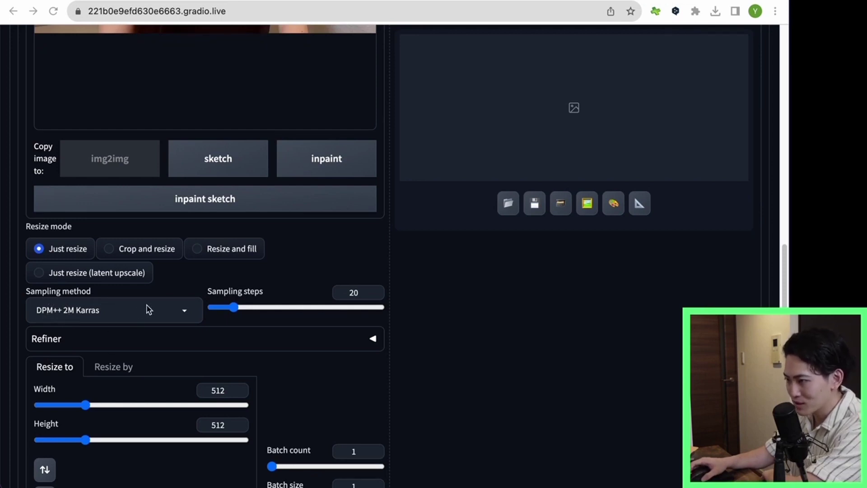
scroll(145, 308, "down", 3)
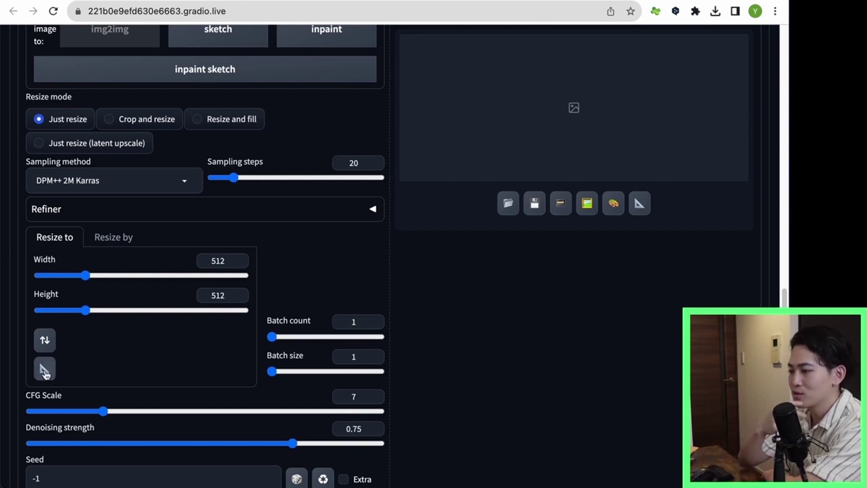
left_click(46, 372)
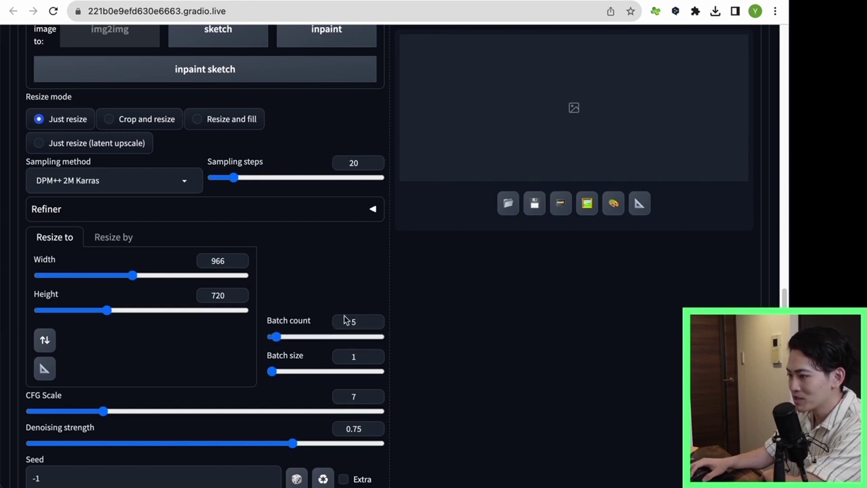
Set the Denoising strength slider to 0.5.
scroll(274, 312, "down", 1)
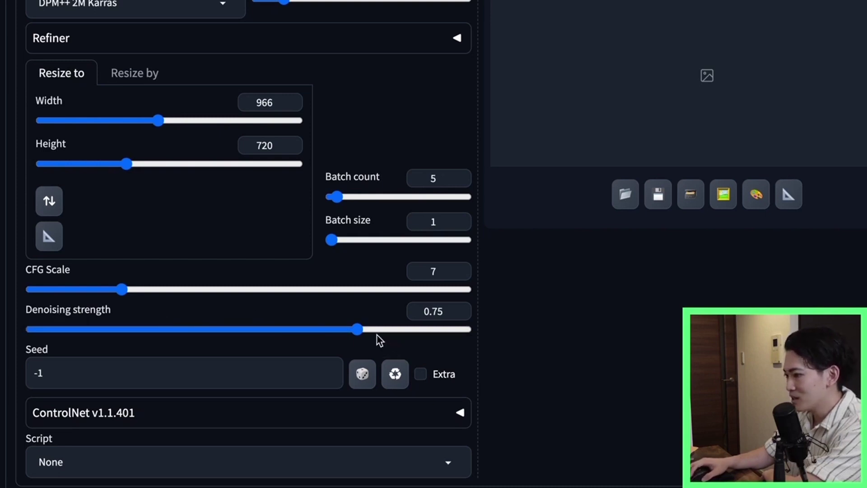
left_click_drag(359, 333, 28, 346)
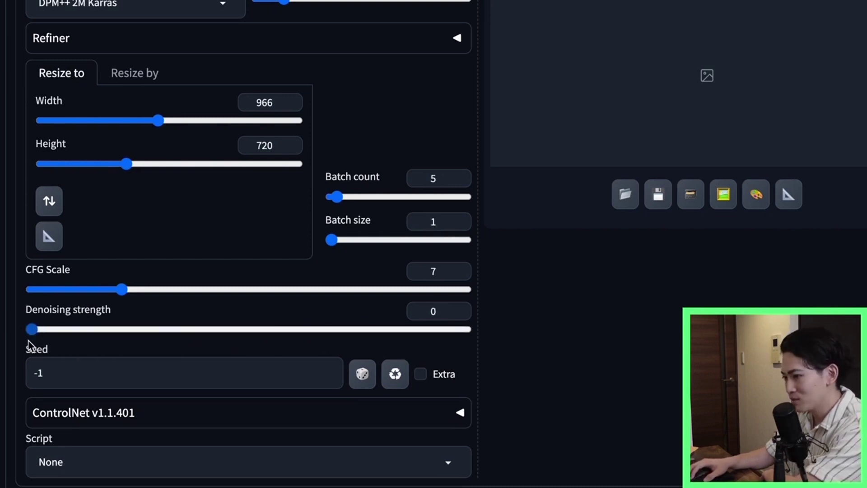
left_click_drag(28, 344, 466, 345)
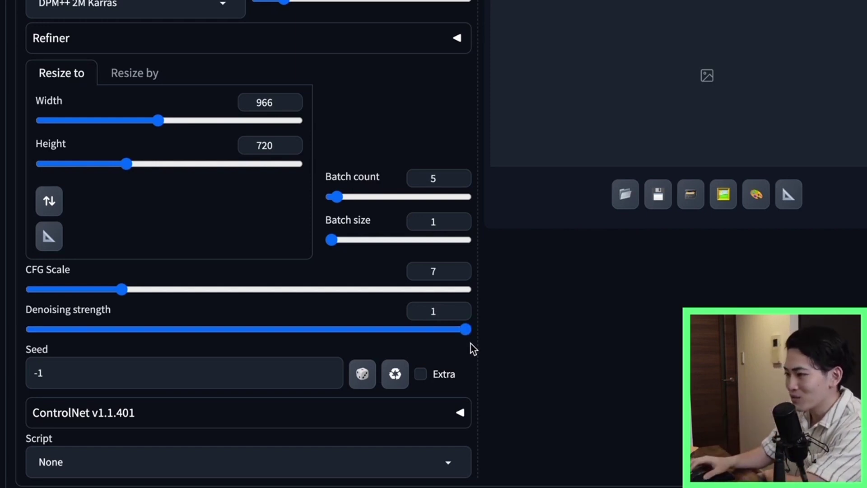
left_click_drag(469, 343, 249, 352)
Enable ControlNet Unit 0 with Canny control type and 'ControlNet is more important' mode.
left_click(119, 418)
scroll(121, 419, "down", 4)
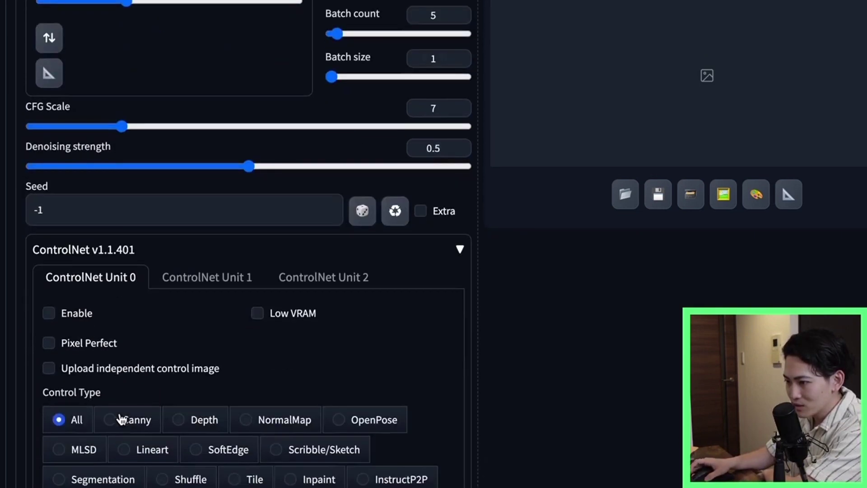
left_click(76, 315)
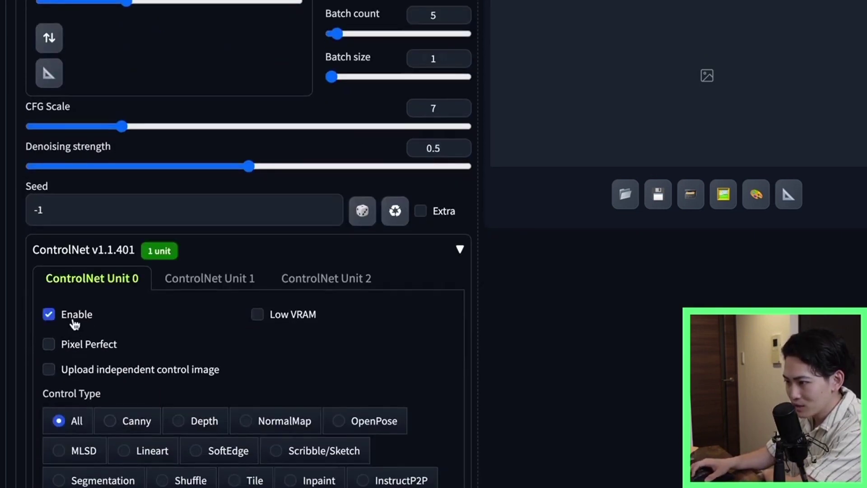
scroll(77, 347, "down", 2)
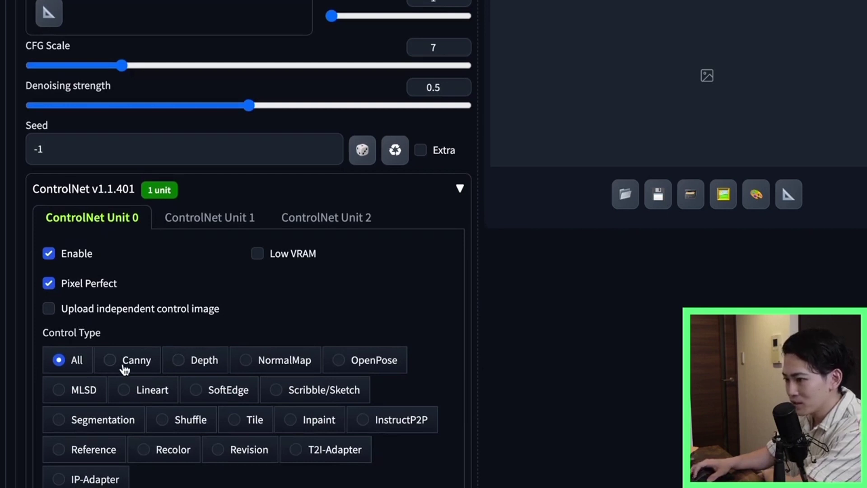
left_click(123, 366)
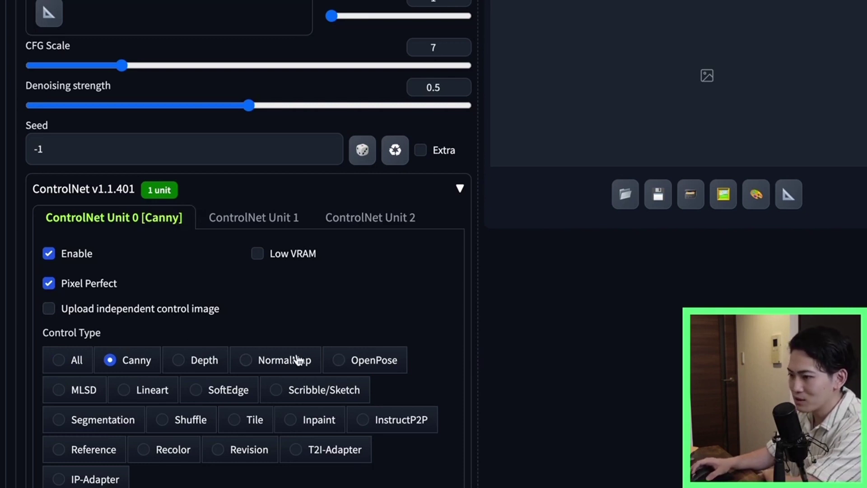
scroll(134, 389, "down", 4)
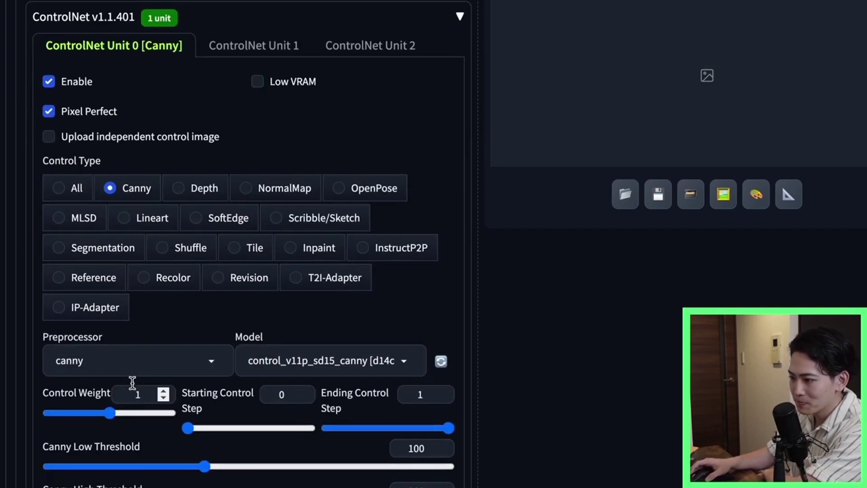
scroll(161, 393, "down", 1)
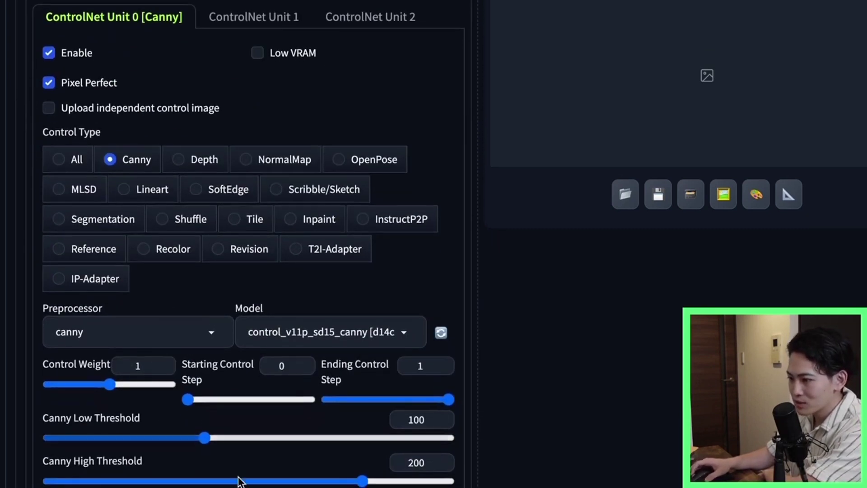
scroll(166, 473, "down", 3)
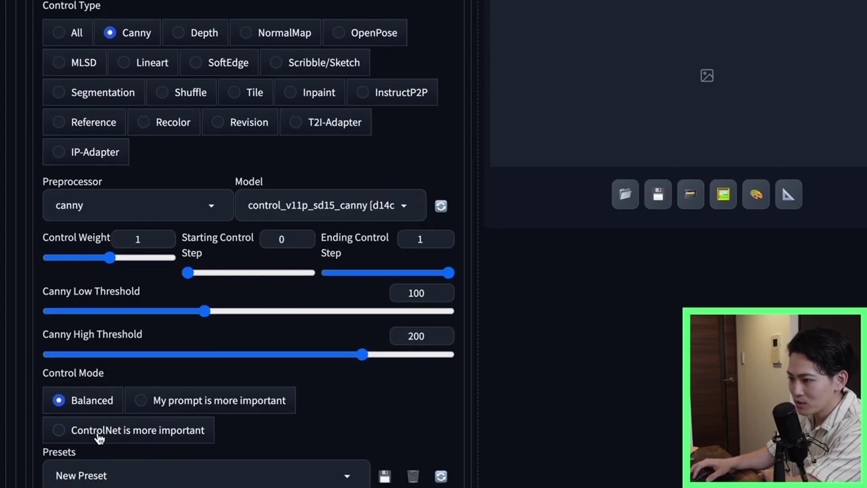
left_click(98, 434)
scroll(573, 389, "up", 15)
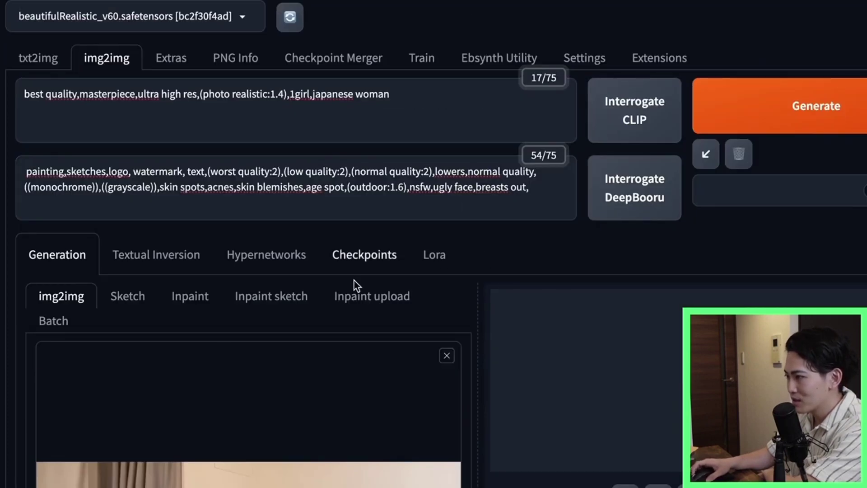
scroll(358, 287, "down", 1)
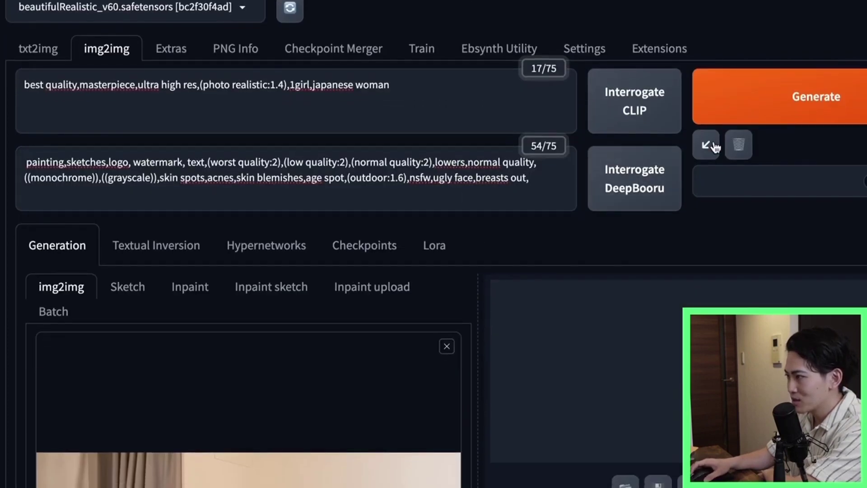
Generate the stylized frames and browse the second through sixth results in the gallery.
left_click(757, 122)
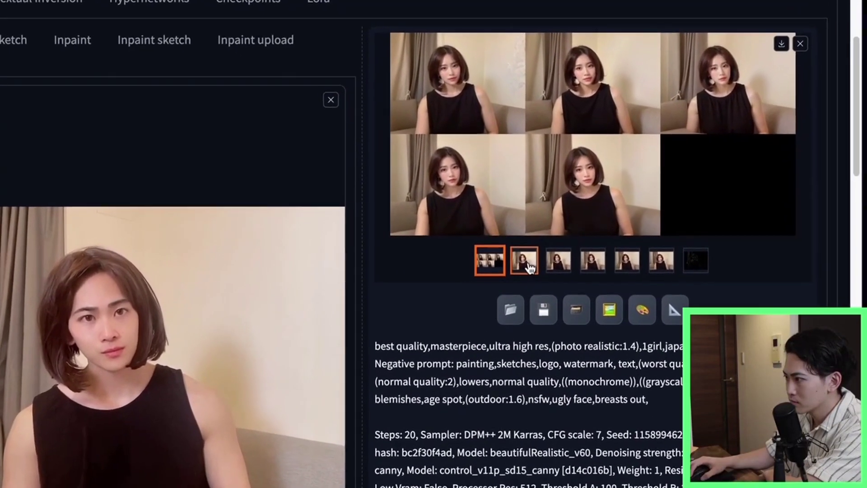
left_click(524, 258)
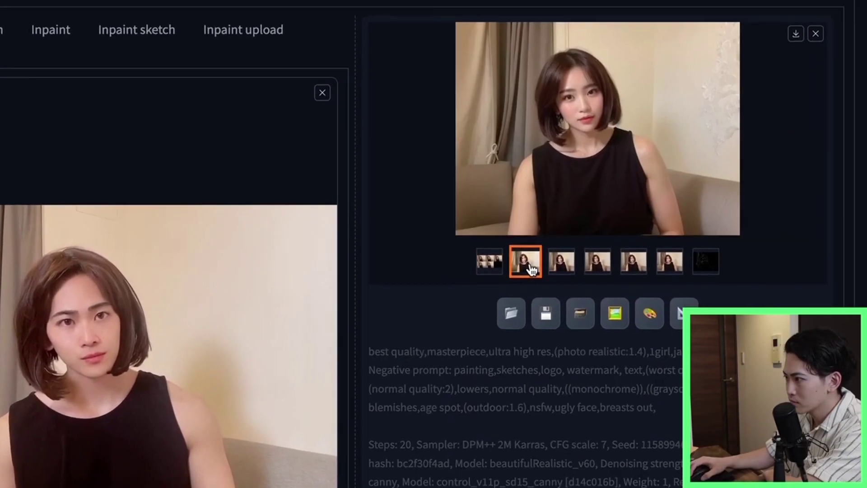
left_click(572, 266)
left_click(597, 265)
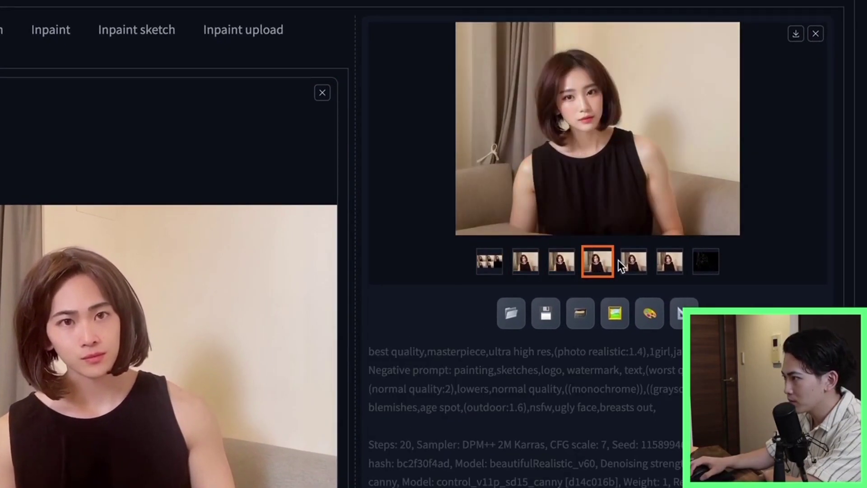
left_click(632, 262)
left_click(656, 262)
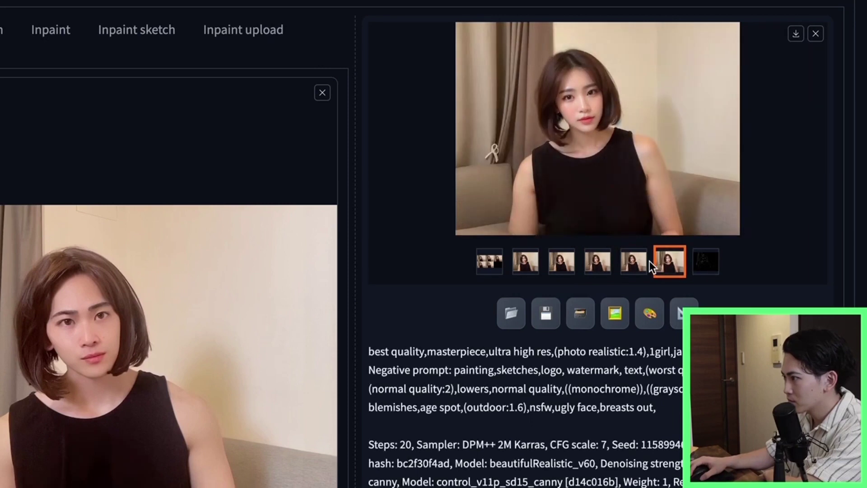
left_click(597, 262)
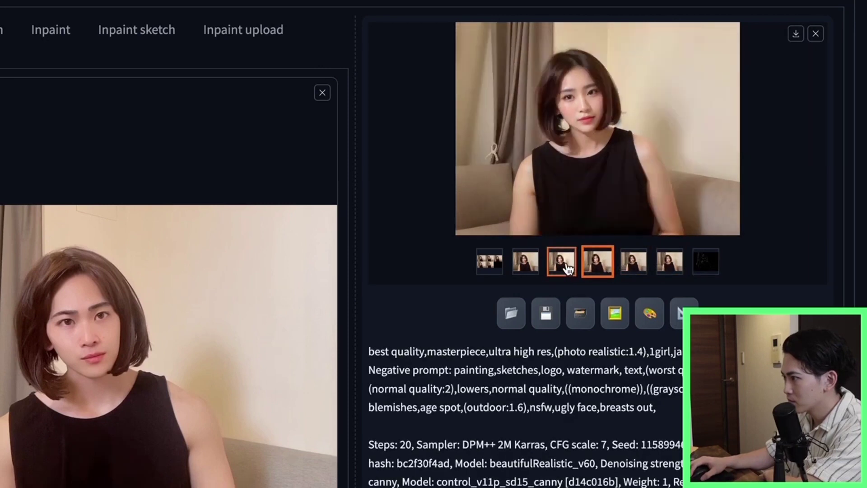
left_click(559, 267)
left_click(526, 262)
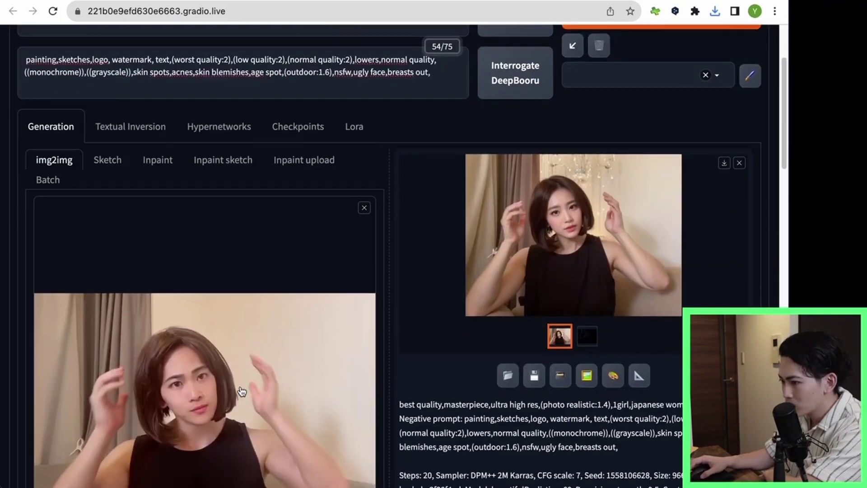
scroll(238, 388, "down", 3)
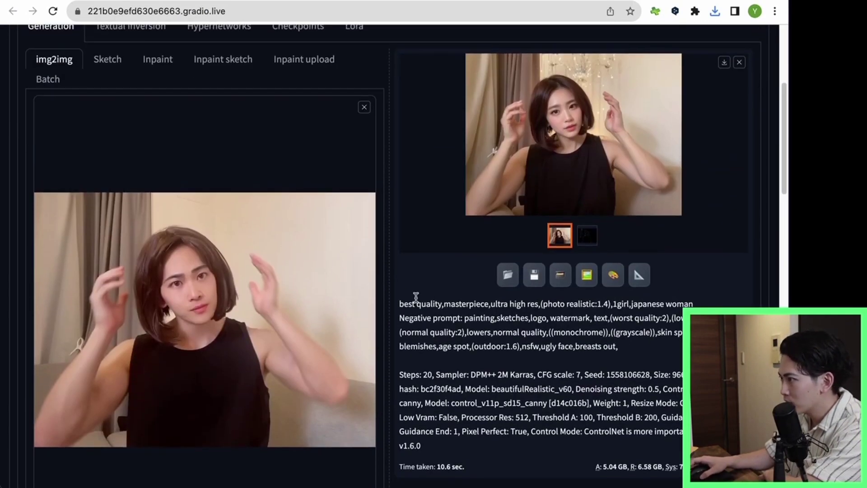
scroll(366, 304, "down", 3)
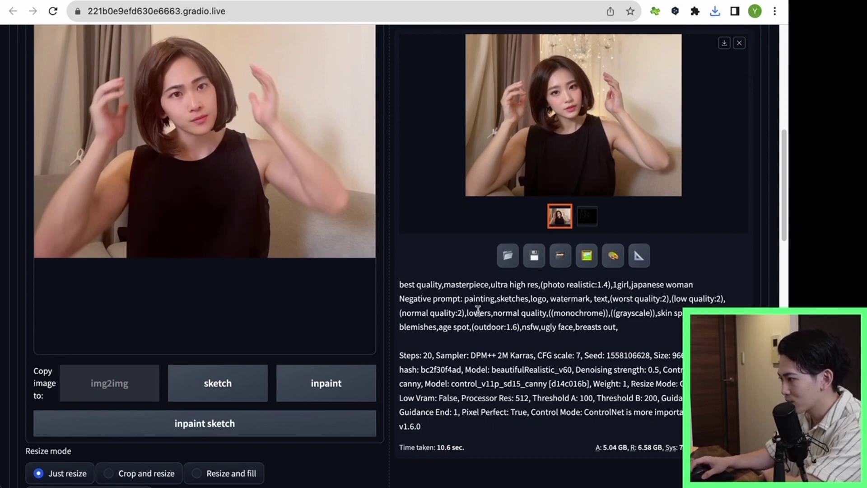
double_click(629, 356)
key("ctrl+c")
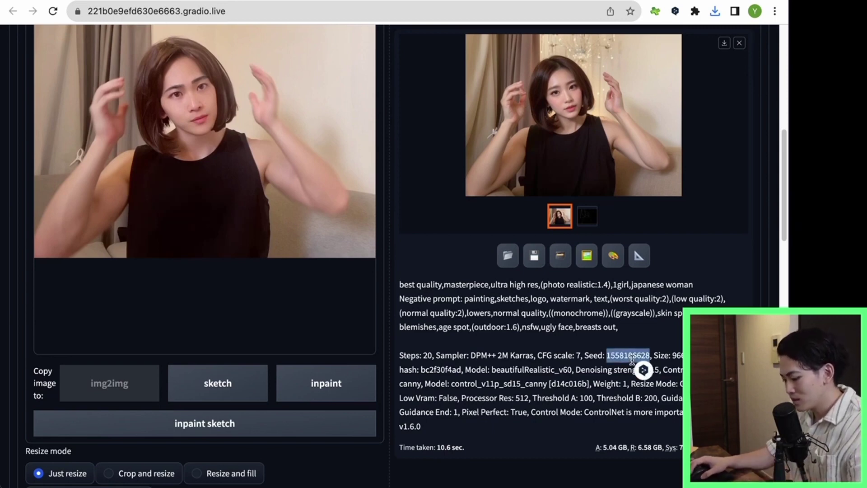
scroll(153, 399, "down", 5)
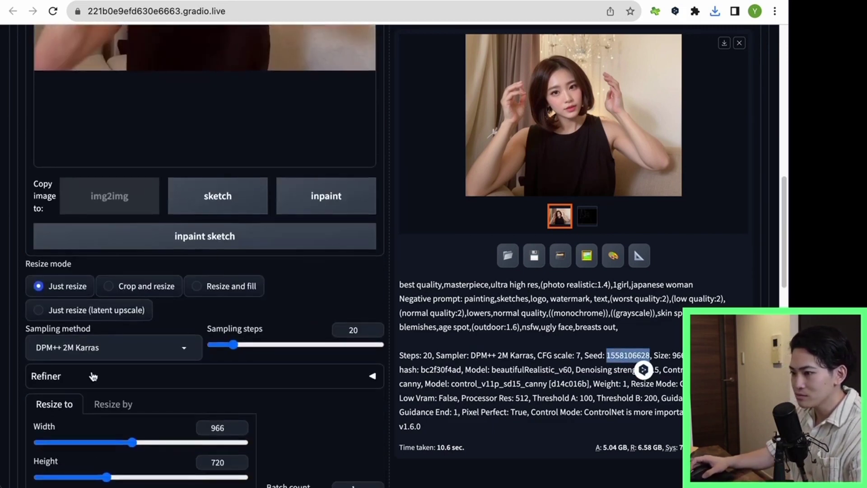
scroll(93, 377, "down", 5)
left_click(75, 382)
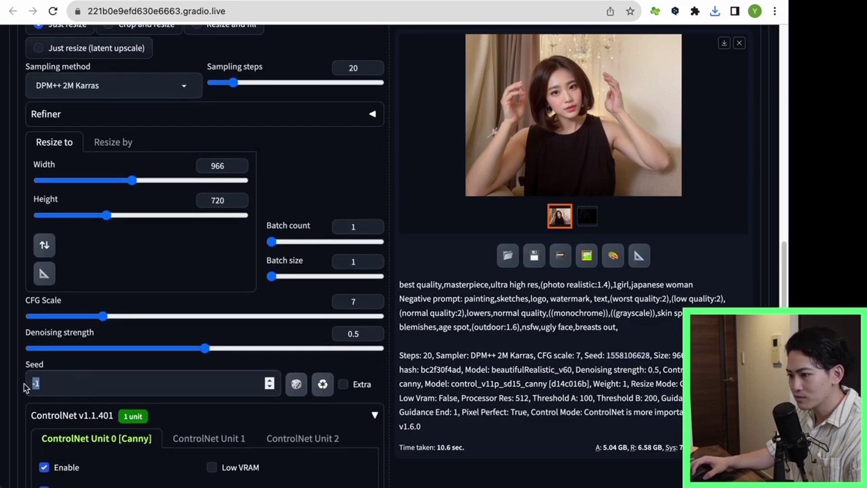
key("ctrl+v")
scroll(165, 369, "down", 7)
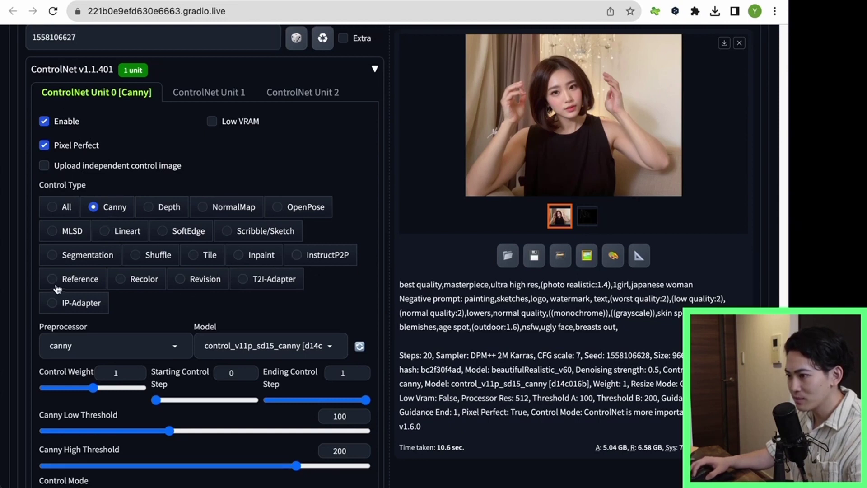
Switch the ControlNet unit to Reference and save the generated image to Downloads.
left_click(57, 287)
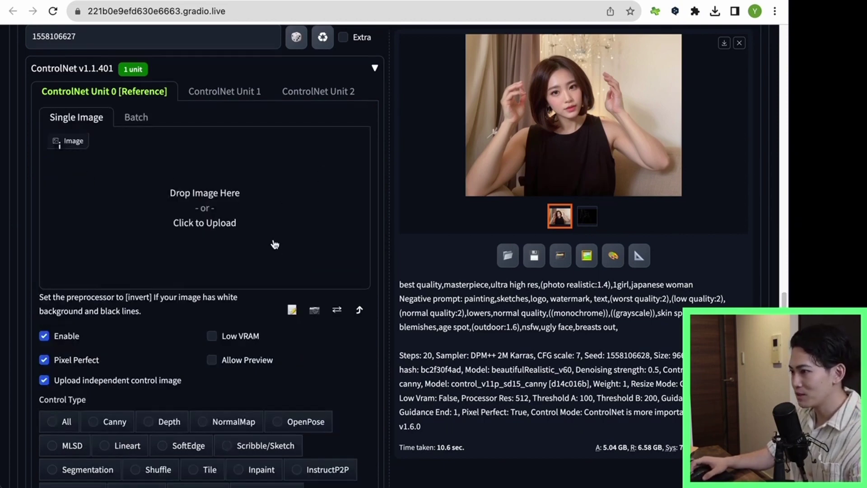
right_click(589, 100)
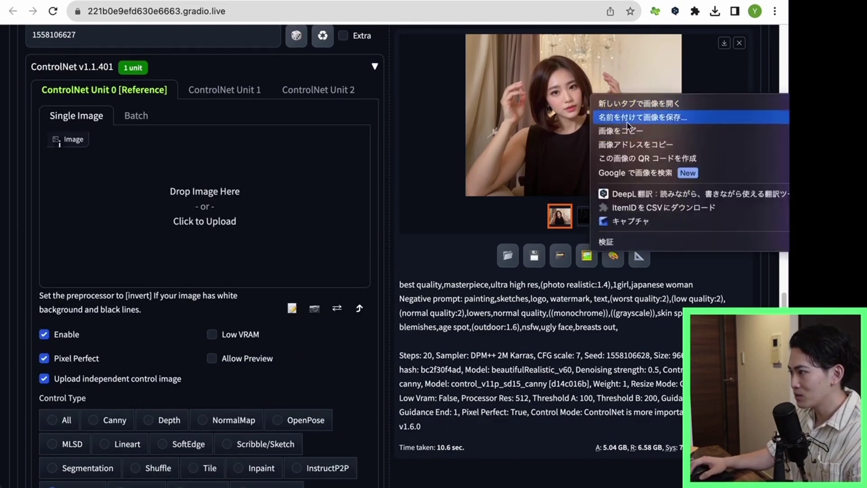
left_click(608, 116)
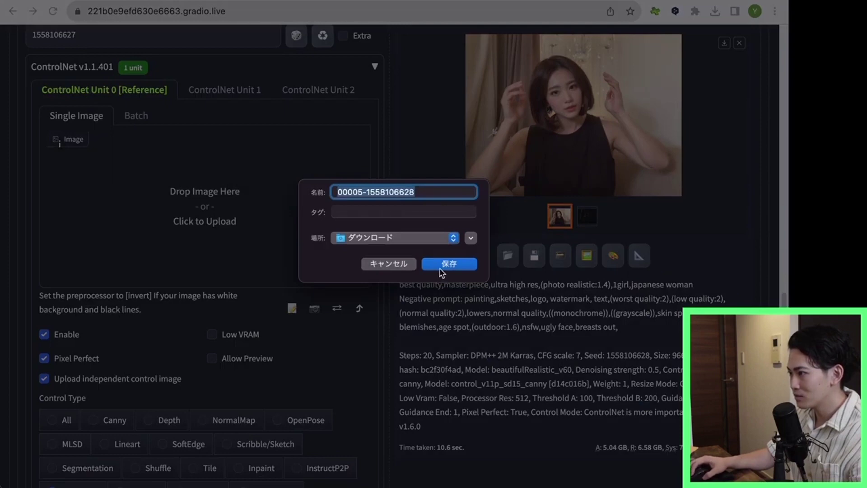
left_click(441, 268)
Load the saved image into ControlNet and replace the img2img source with another keyframe.
left_click_drag(560, 33, 181, 307)
scroll(294, 328, "up", 5)
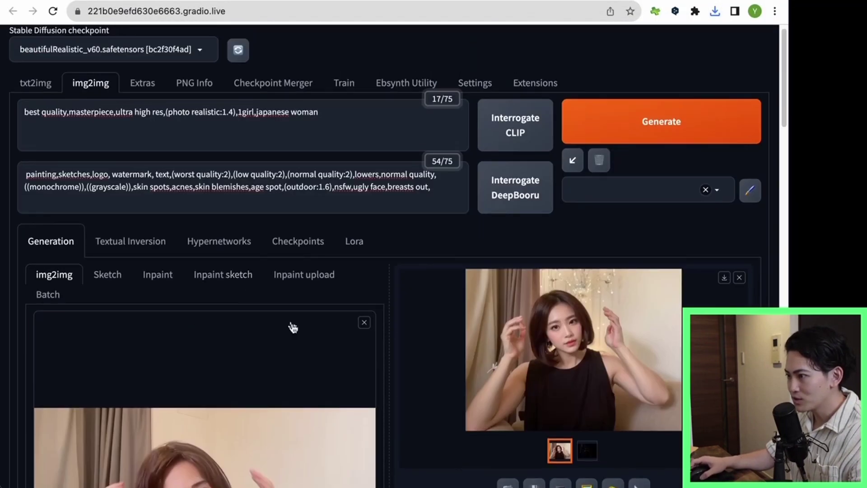
scroll(294, 328, "down", 2)
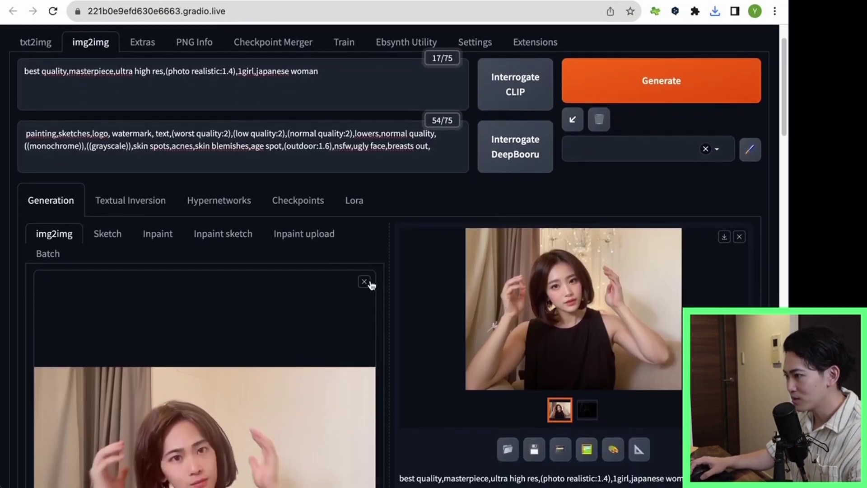
left_click(366, 283)
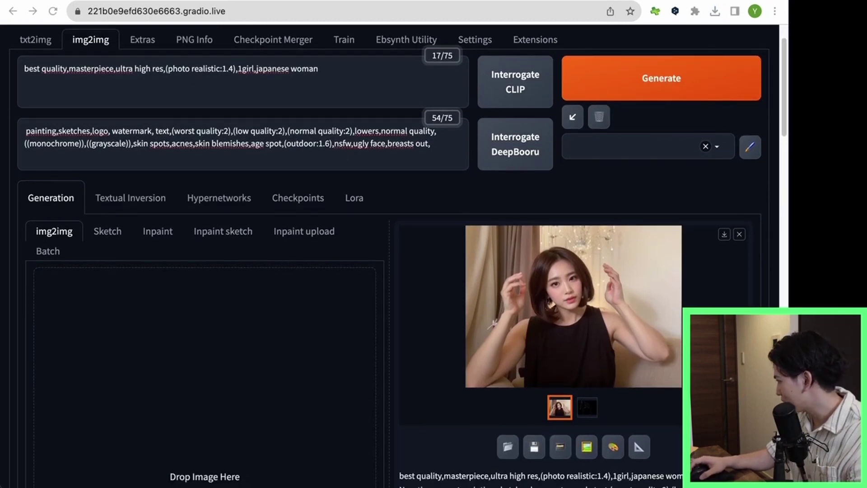
left_click_drag(787, 253, 245, 277)
scroll(246, 277, "down", 4)
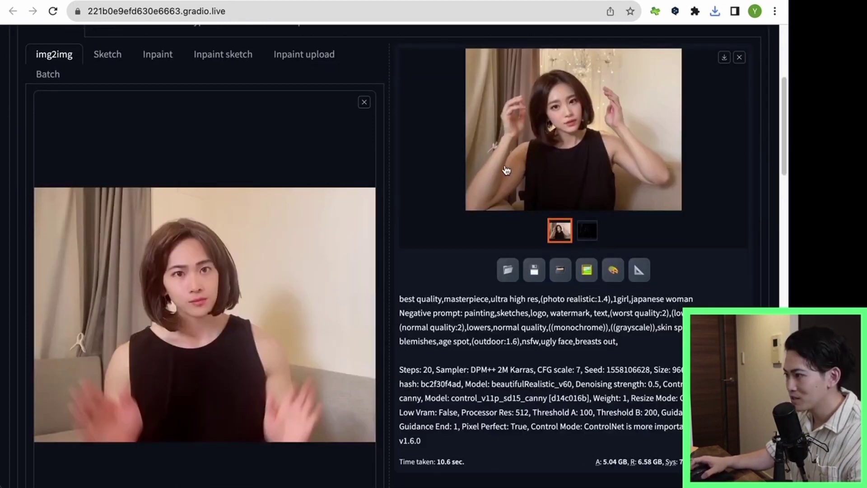
scroll(378, 199, "up", 5)
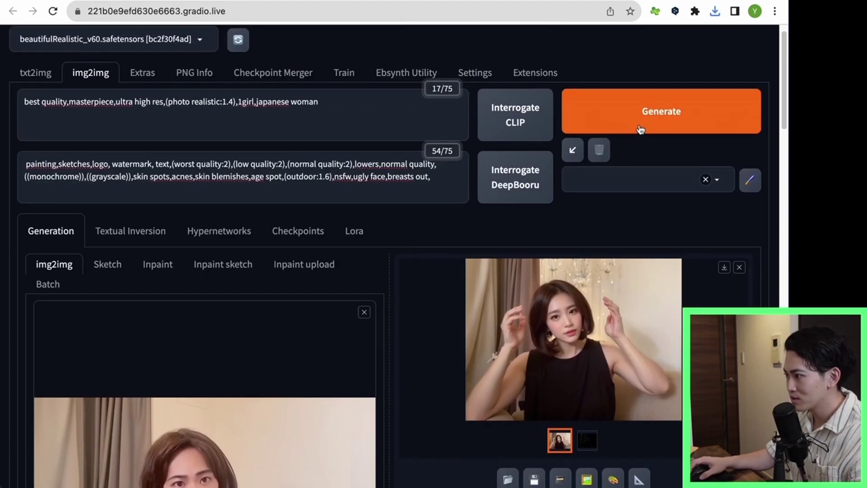
left_click(641, 129)
scroll(411, 235, "down", 3)
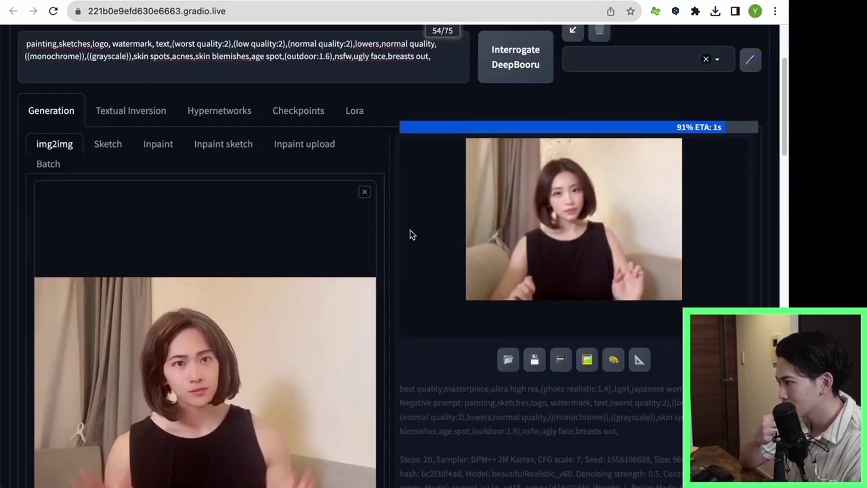
scroll(411, 236, "down", 2)
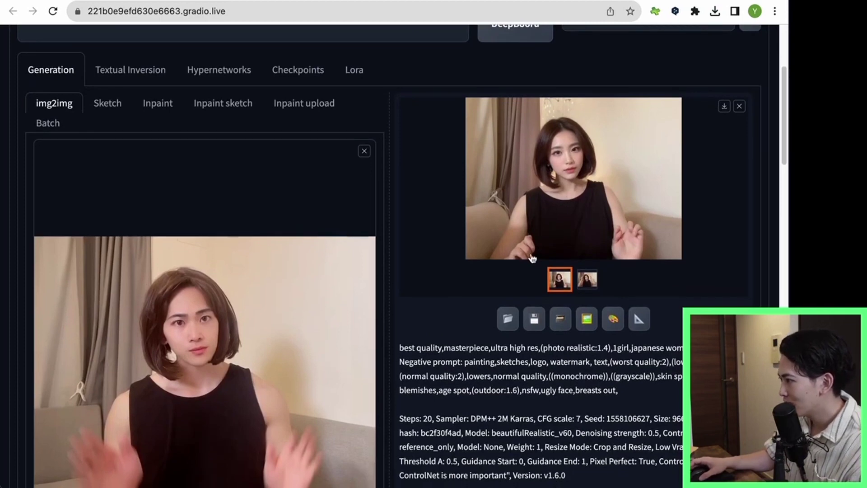
scroll(382, 271, "down", 3)
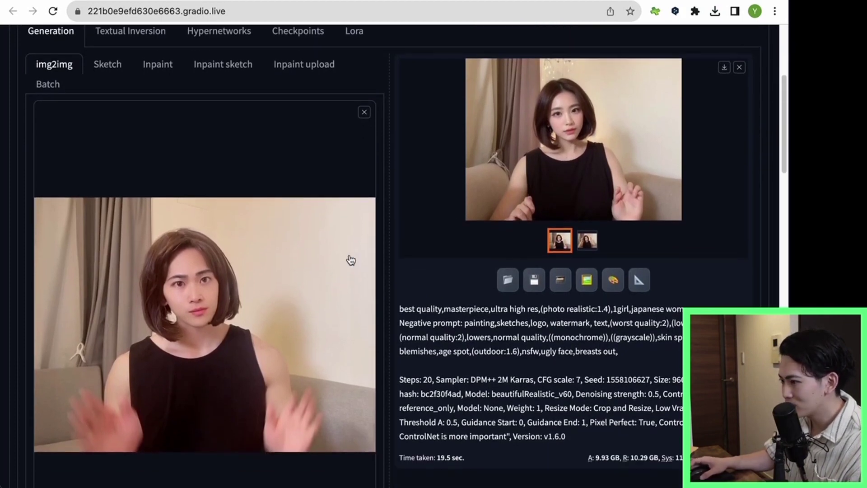
scroll(273, 313, "down", 20)
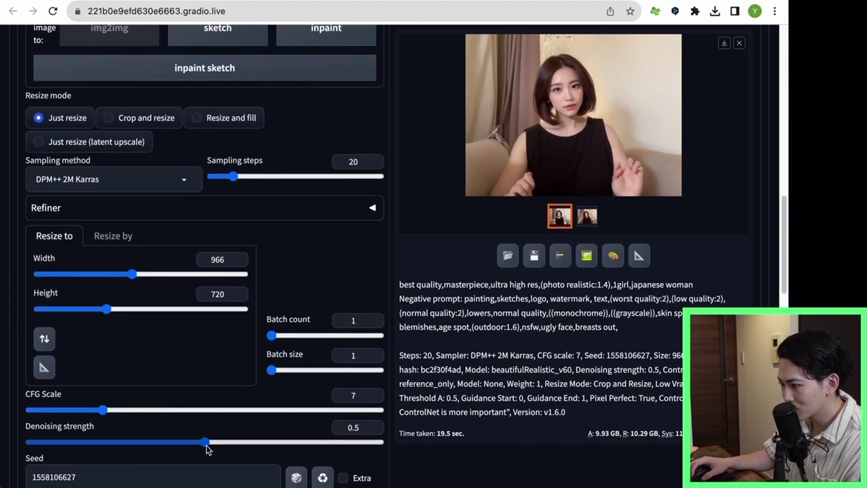
left_click_drag(204, 446, 162, 450)
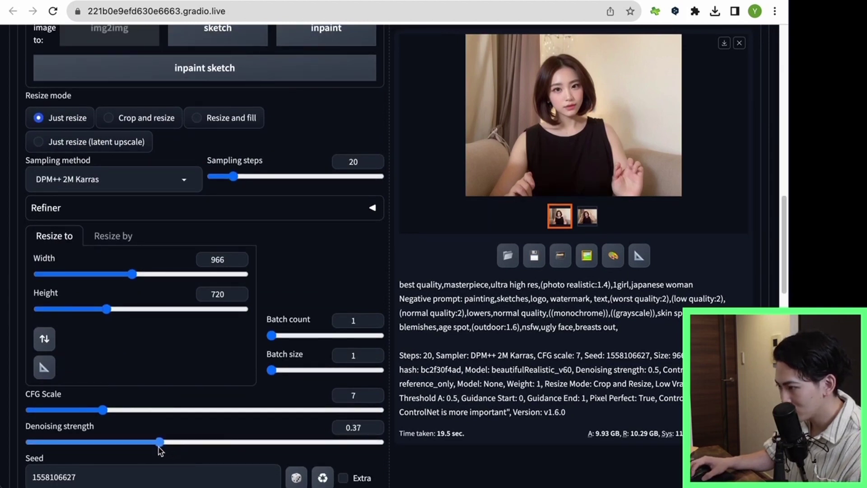
scroll(330, 280, "down", 1)
scroll(329, 281, "up", 15)
scroll(316, 298, "down", 3)
scroll(307, 317, "down", 4)
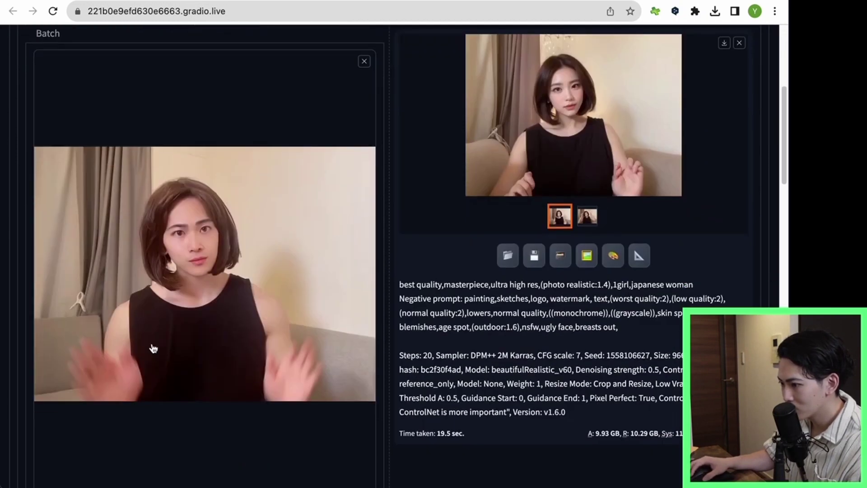
scroll(629, 207, "up", 7)
left_click(708, 136)
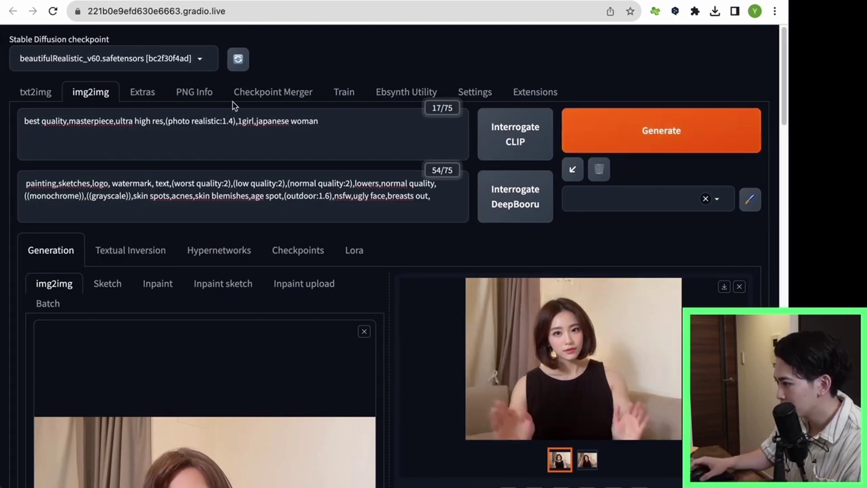
scroll(268, 235, "down", 1)
scroll(271, 248, "down", 5)
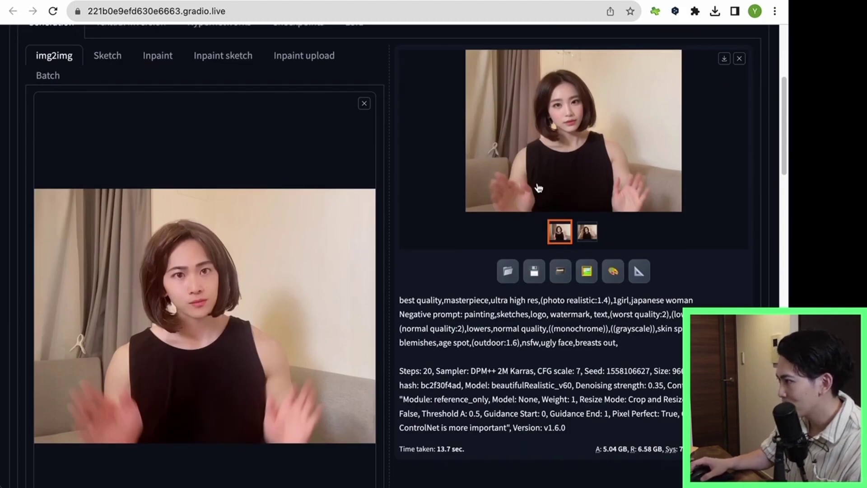
left_click(585, 234)
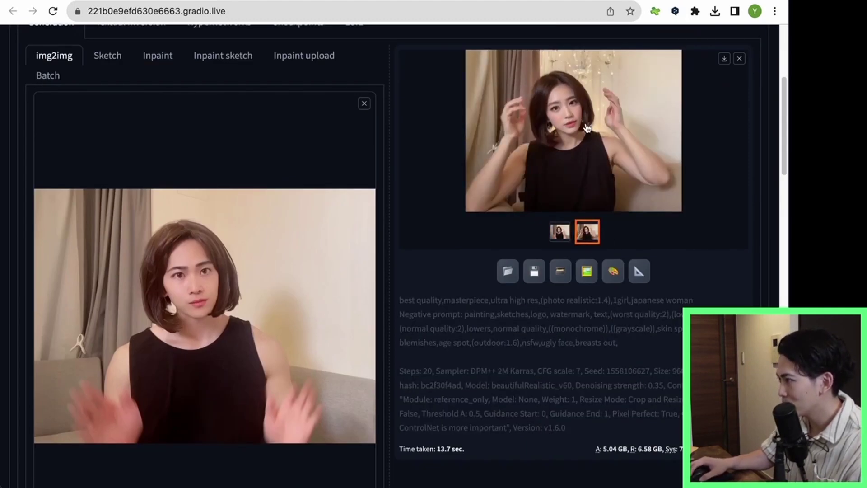
left_click(552, 233)
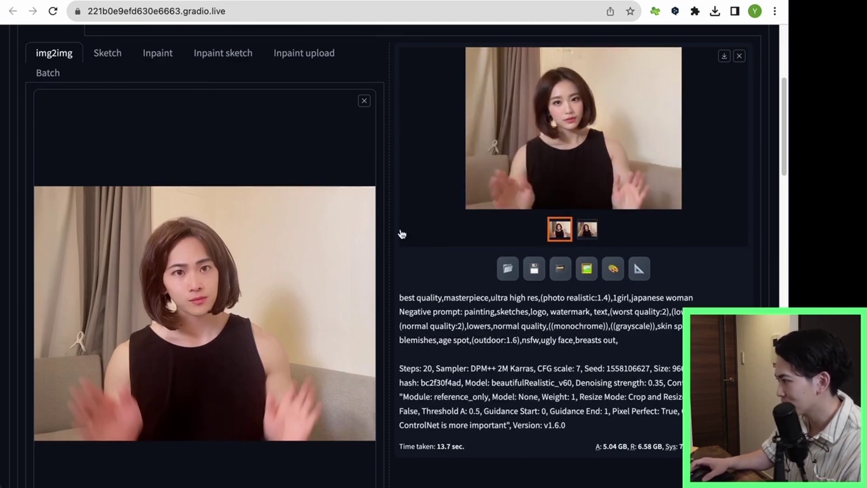
Set the img2img Script to 'ebsynth utility'.
scroll(204, 249, "down", 15)
scroll(191, 240, "down", 13)
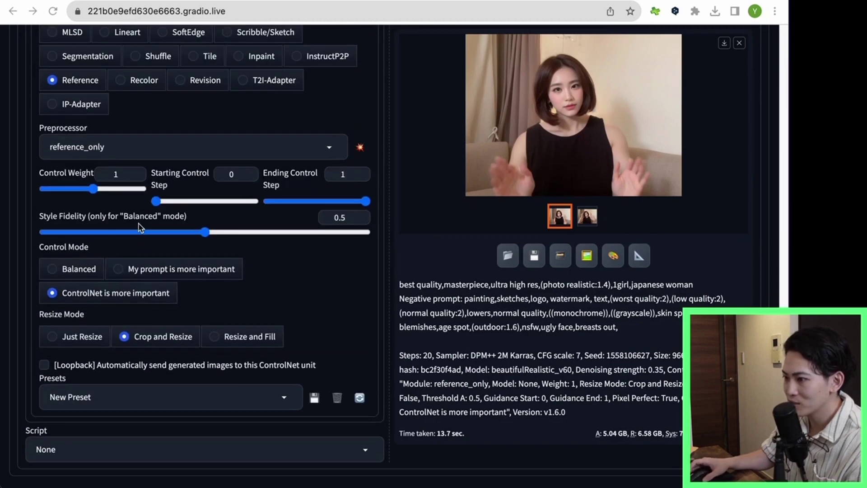
scroll(47, 404, "down", 2)
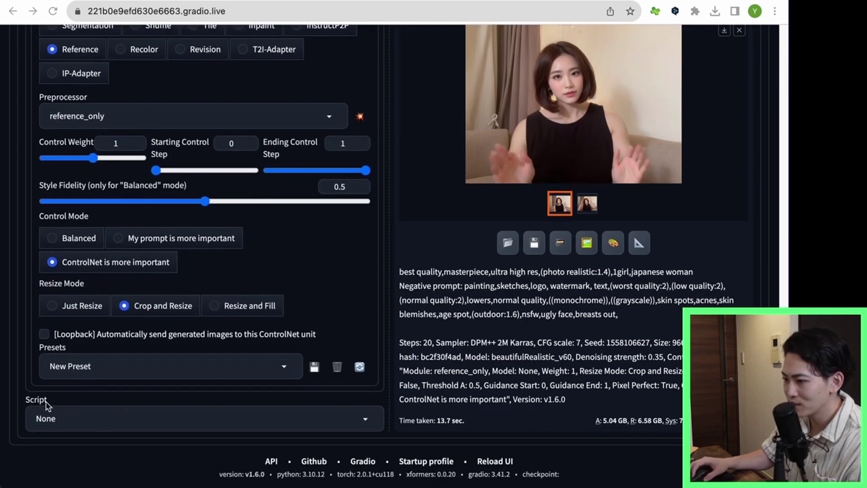
left_click(74, 417)
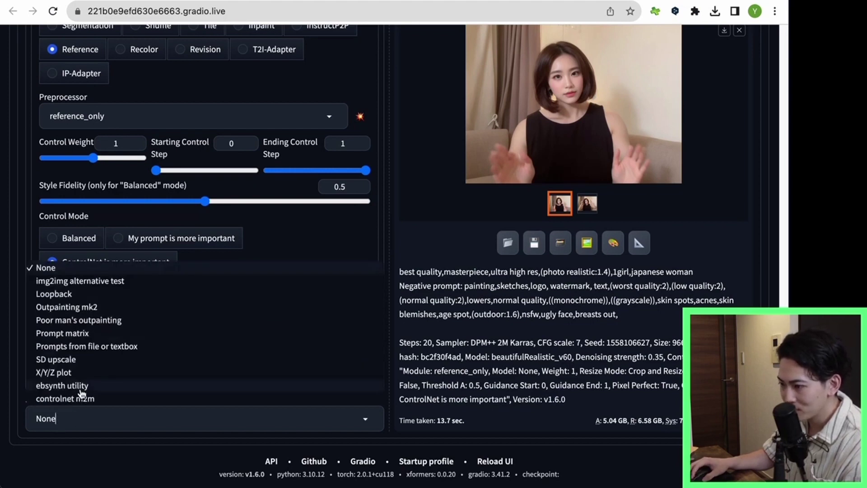
left_click(80, 388)
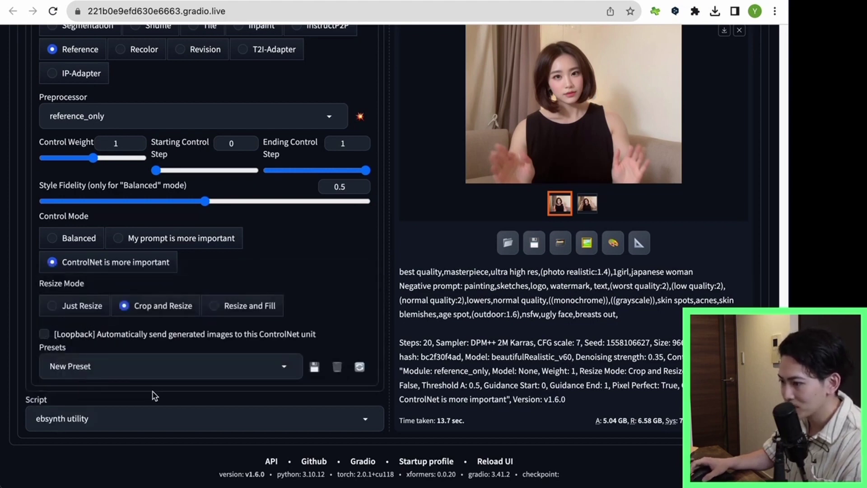
scroll(153, 399, "down", 3)
scroll(104, 384, "down", 1)
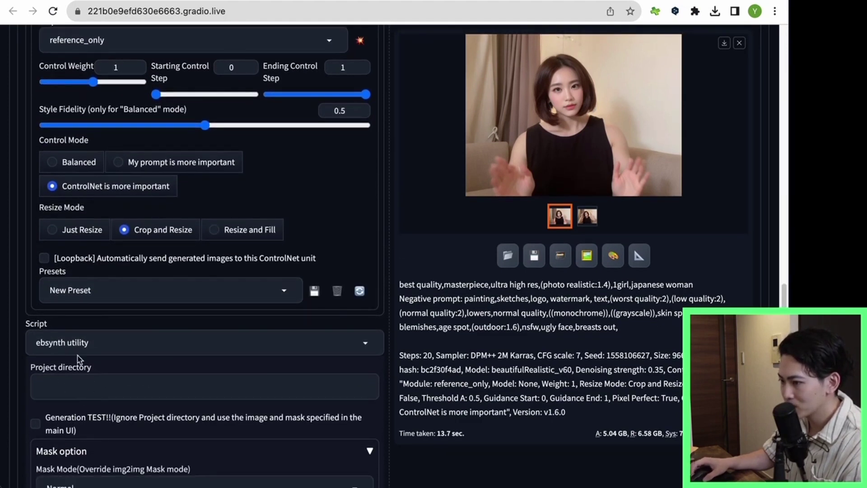
Copy the src path from Colab and paste /content/gdrive/MyDrive/sd/src into Project directory.
left_click(73, 383)
scroll(90, 381, "down", 2)
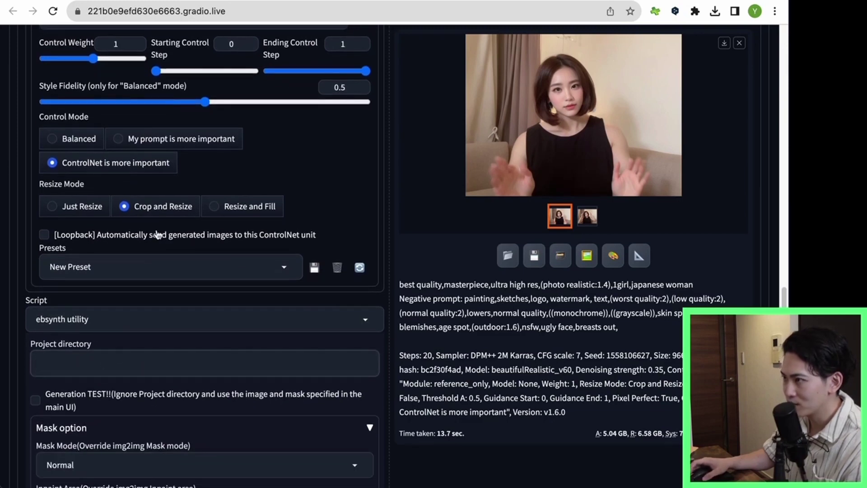
left_click(270, 3)
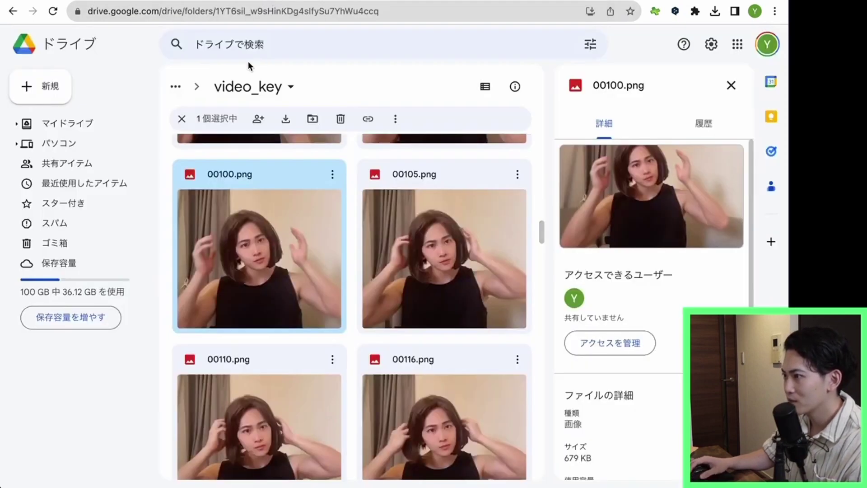
left_click(114, 2)
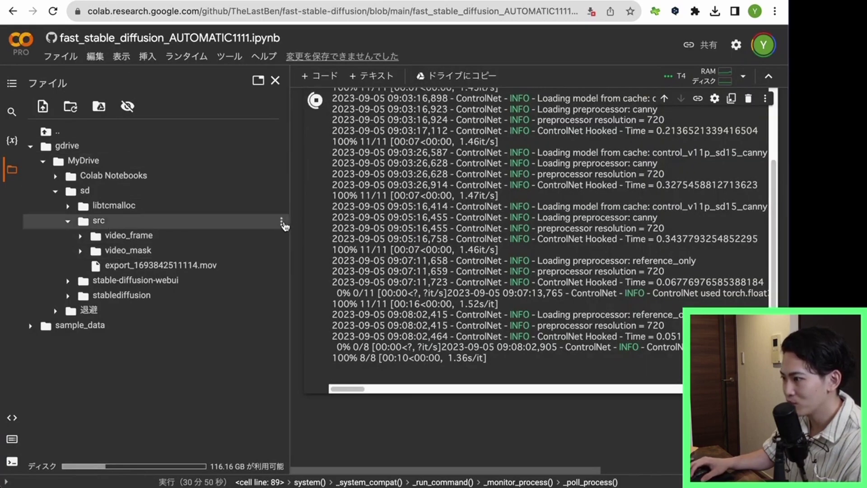
left_click(281, 222)
left_click(196, 342)
key("ctrl+Tab")
right_click(97, 357)
left_click(120, 446)
Glance at Google Drive, then return to the WebUI and review the script settings.
scroll(104, 361, "down", 1)
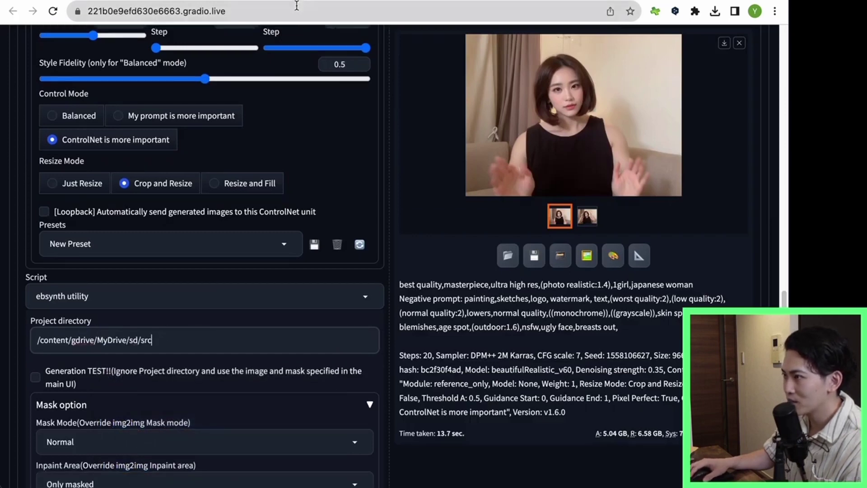
left_click(292, 0)
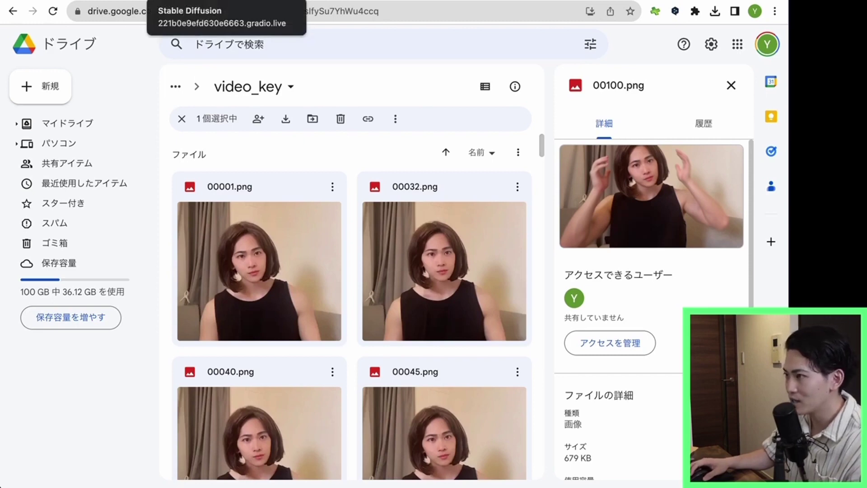
left_click(199, 1)
scroll(351, 296, "down", 5)
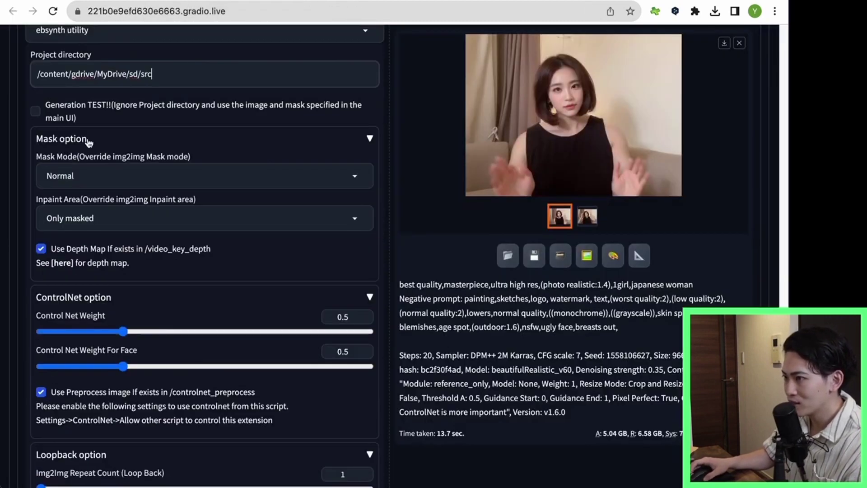
scroll(248, 387, "down", 3)
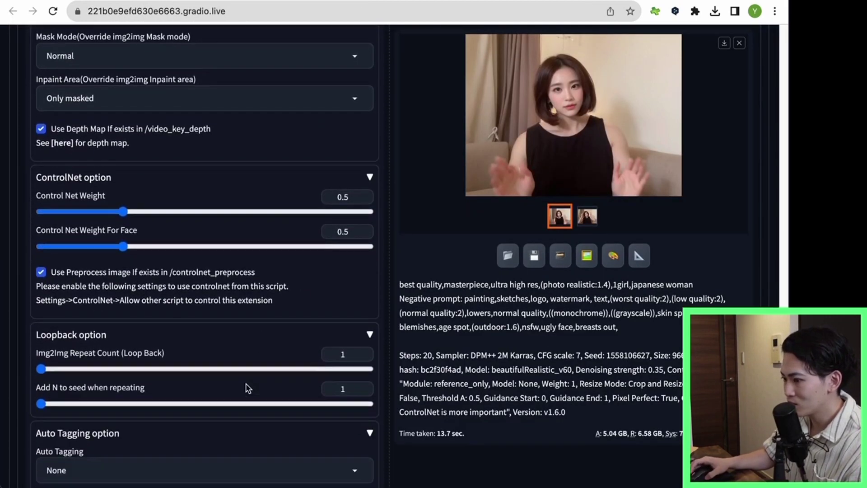
Open img2img_key in the Drive src folder and scroll through keyframes 00001.png–00369.png.
scroll(248, 388, "down", 10)
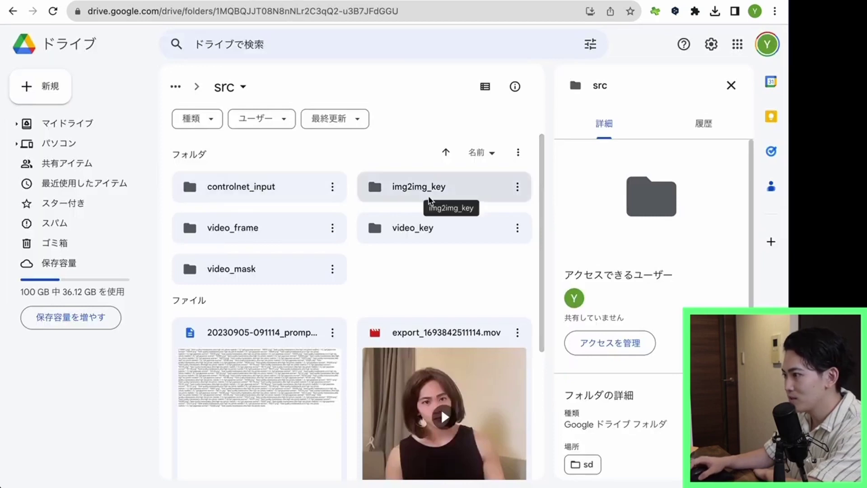
double_click(428, 188)
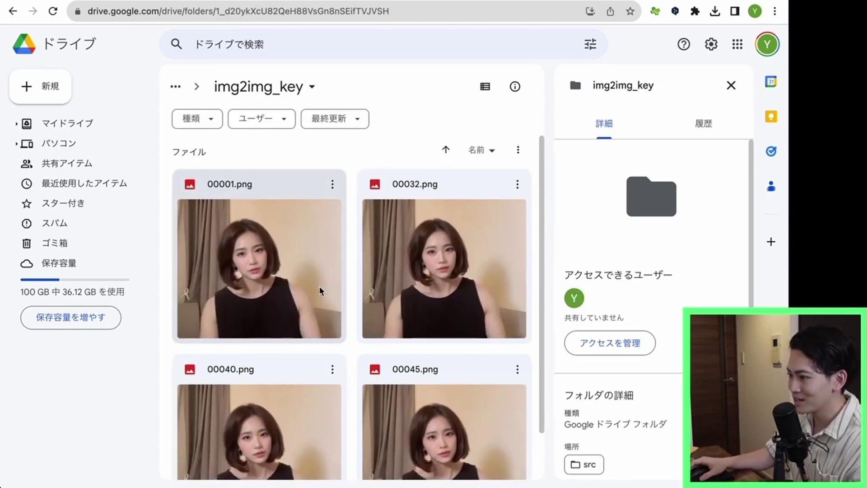
scroll(319, 286, "down", 2)
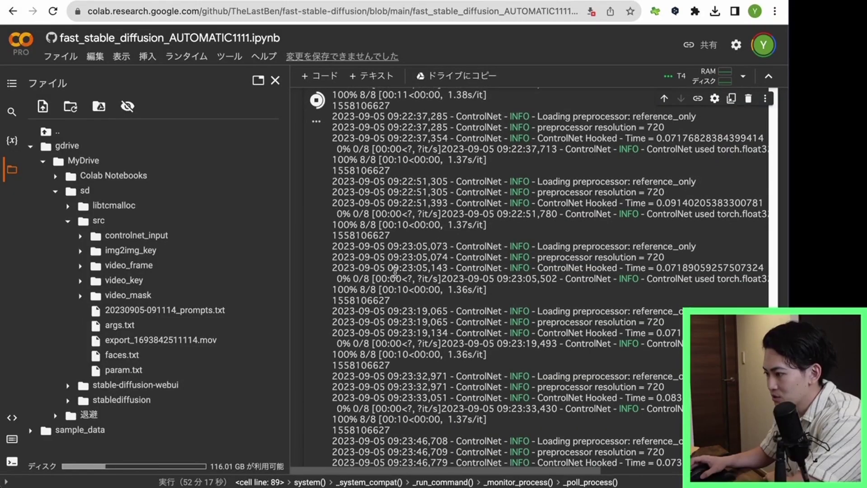
scroll(426, 314, "down", 4)
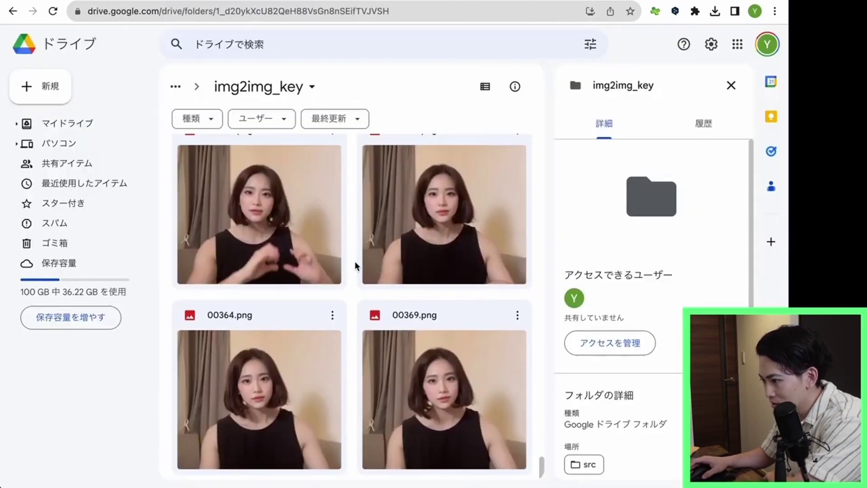
scroll(354, 261, "up", 20)
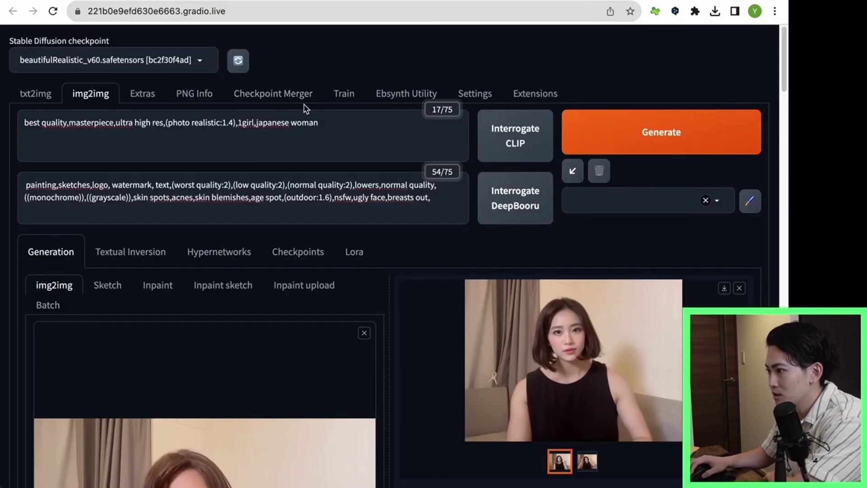
In the Ebsynth Utility tab, choose stage 5 (Generate .ebs file) and run Generate.
left_click(382, 92)
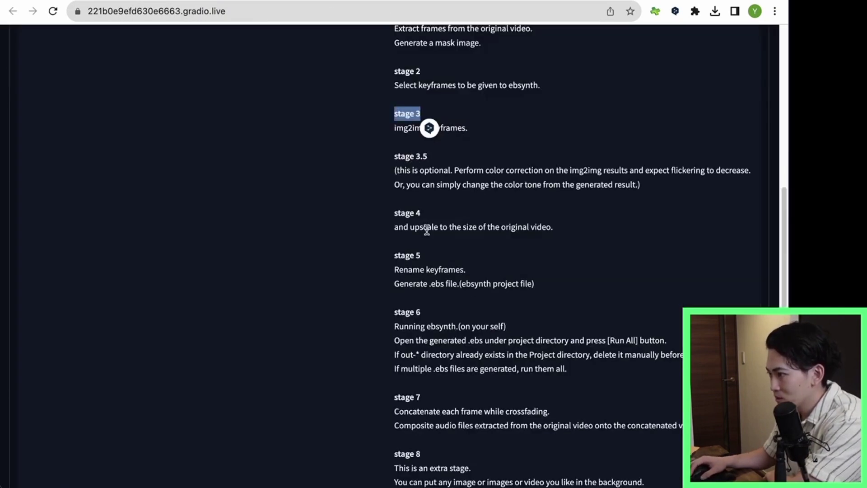
left_click(427, 229)
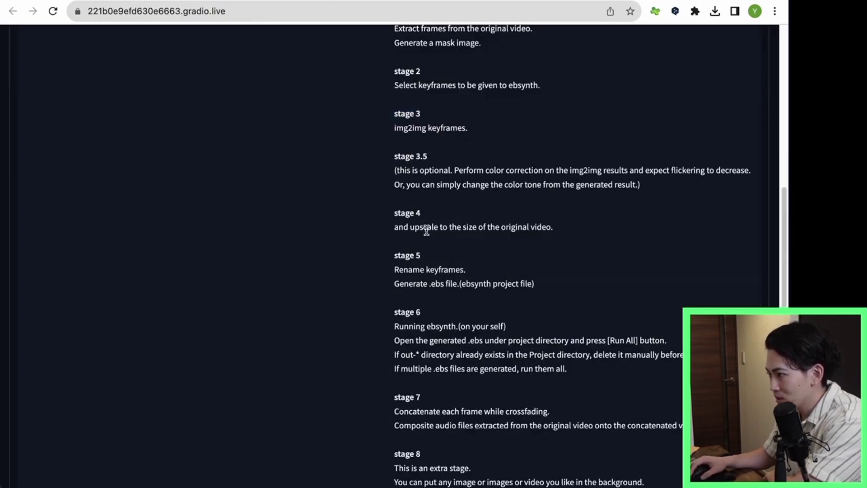
left_click_drag(399, 156, 558, 231)
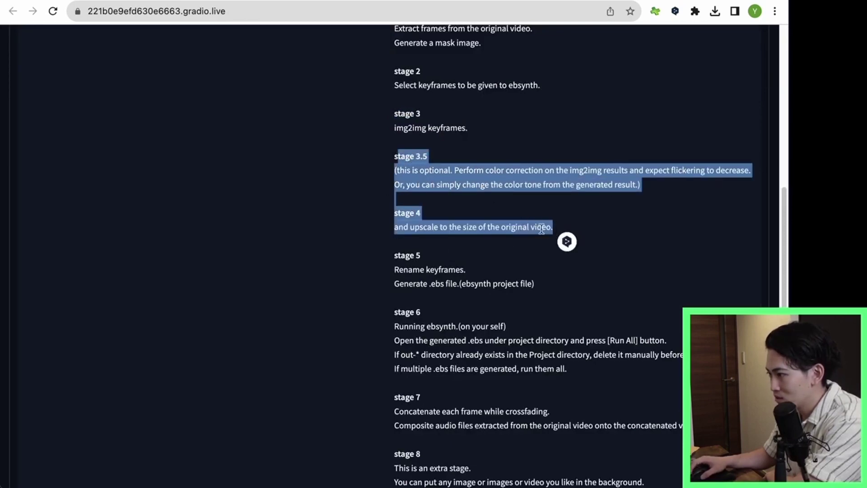
triple_click(443, 283)
scroll(443, 283, "up", 4)
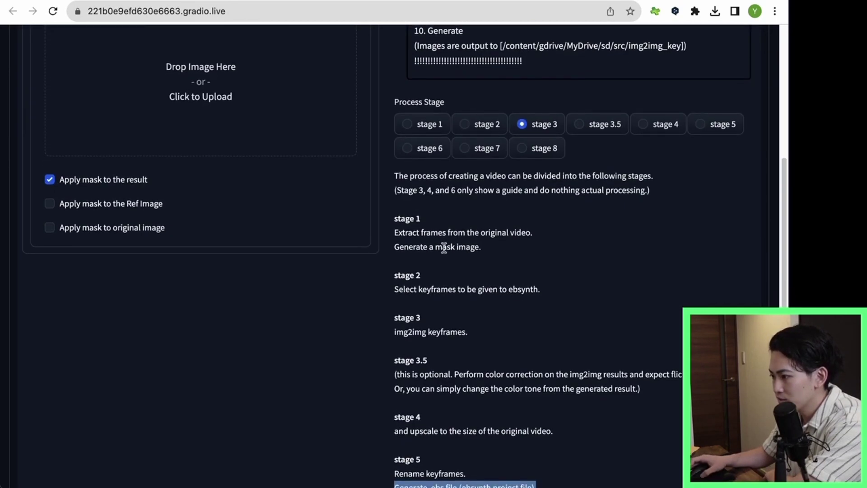
left_click(699, 98)
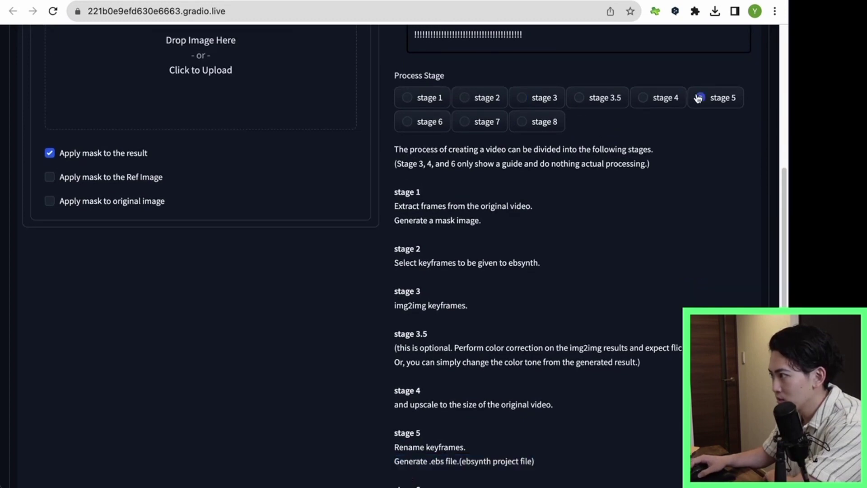
scroll(513, 324, "down", 10)
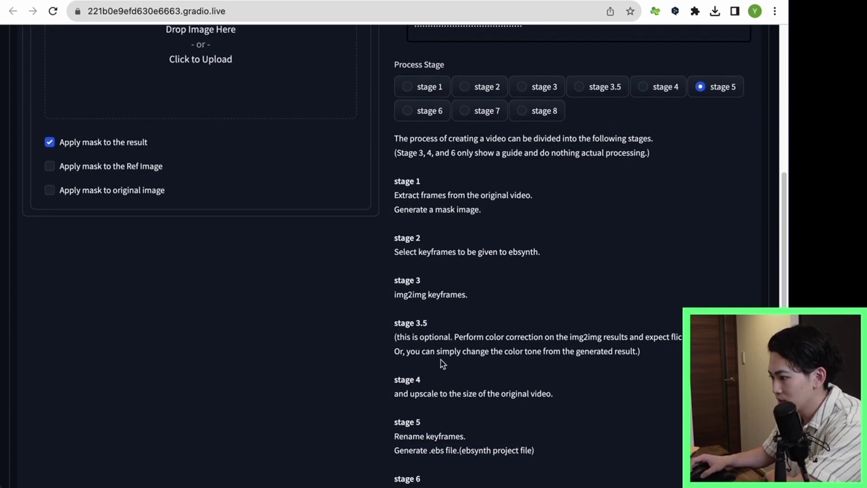
left_click(578, 432)
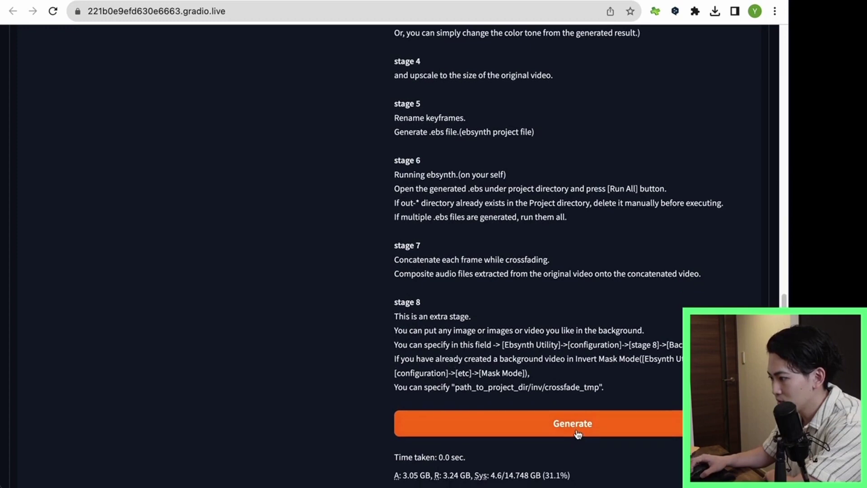
scroll(421, 244, "down", 6)
scroll(492, 286, "up", 5)
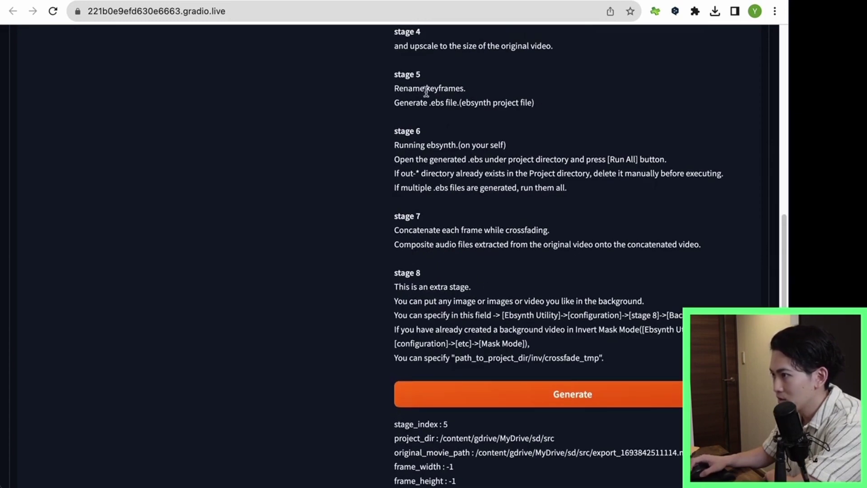
key("super+grave")
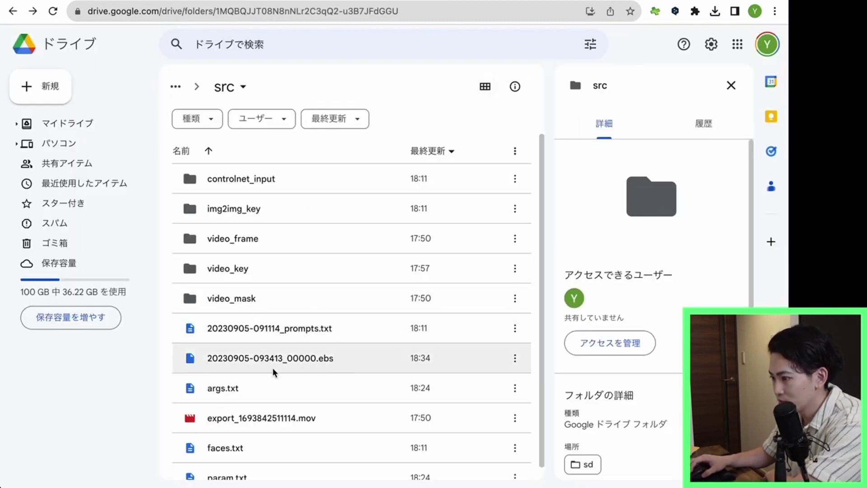
Check the .ebs project files 00000–00003 in the Drive src folder, then clear the selection.
scroll(263, 358, "down", 1)
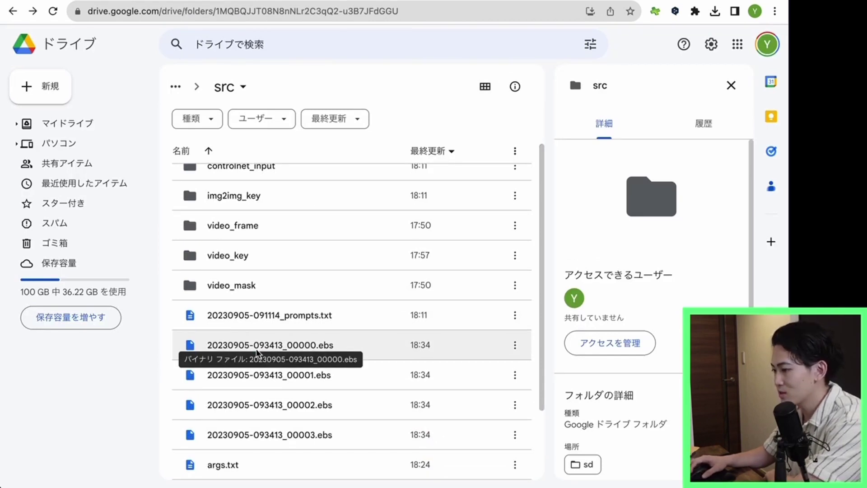
left_click(312, 346)
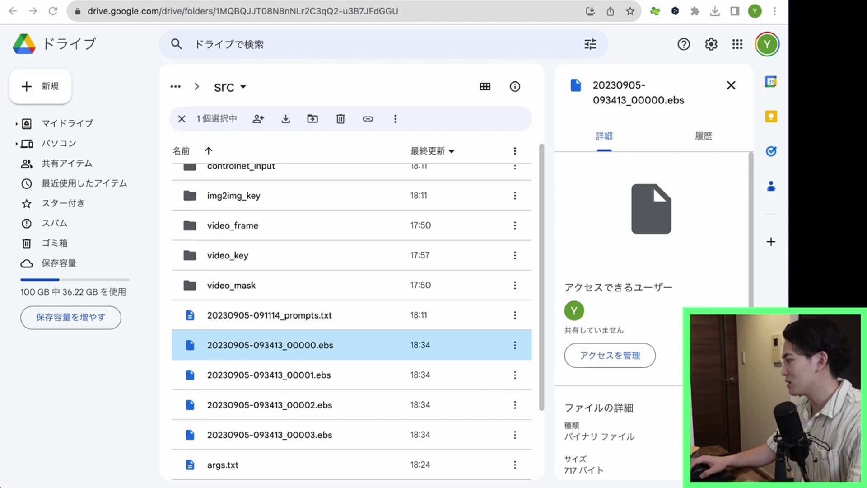
key("super+Tab")
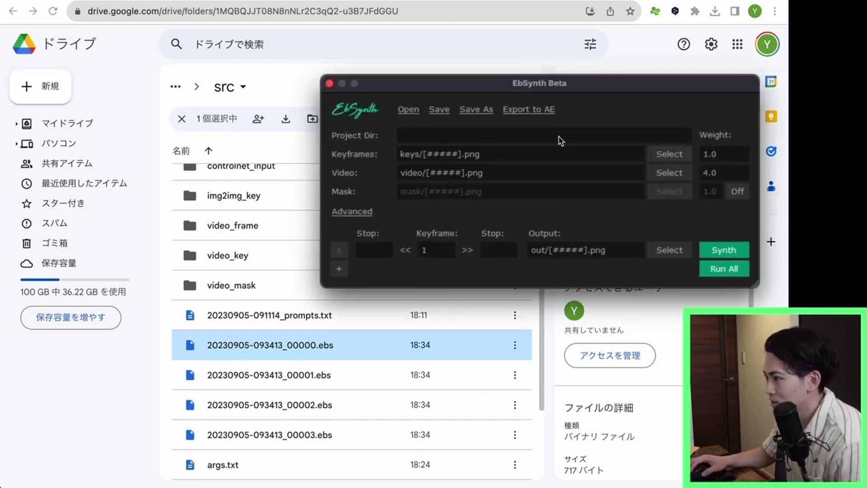
left_click(250, 67)
scroll(267, 229, "down", 5)
scroll(267, 226, "up", 5)
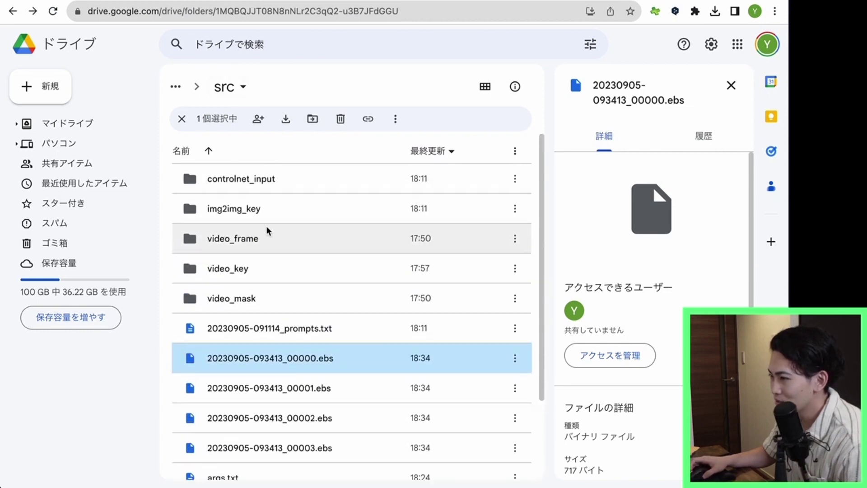
left_click(187, 117)
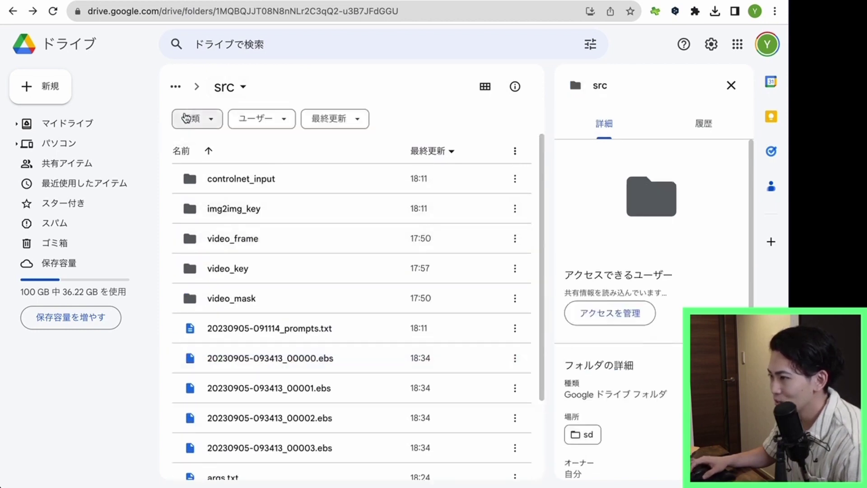
scroll(244, 185, "down", 3)
scroll(244, 185, "up", 3)
Go up to the sd folder and download the src folder as a zip.
left_click(228, 86)
left_click(285, 85)
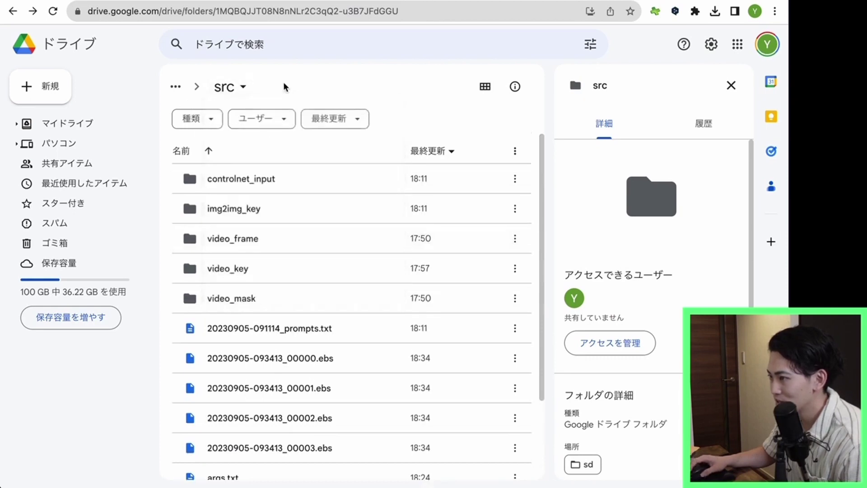
left_click(13, 12)
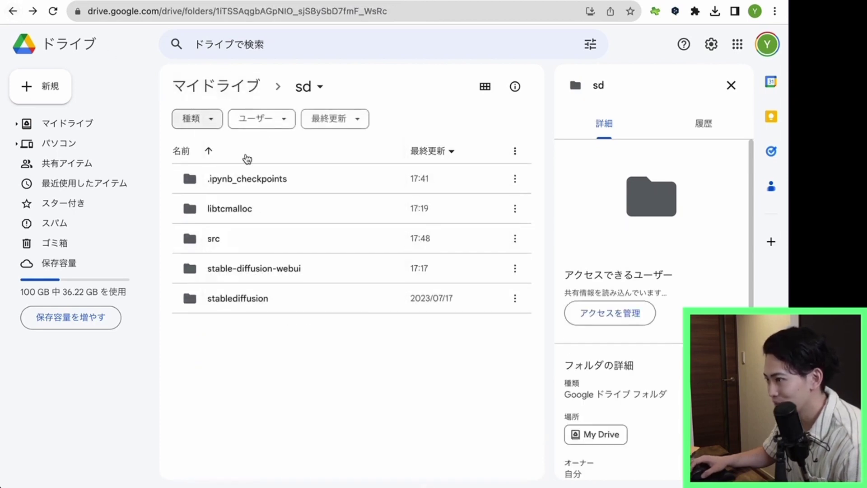
left_click(515, 238)
left_click(551, 294)
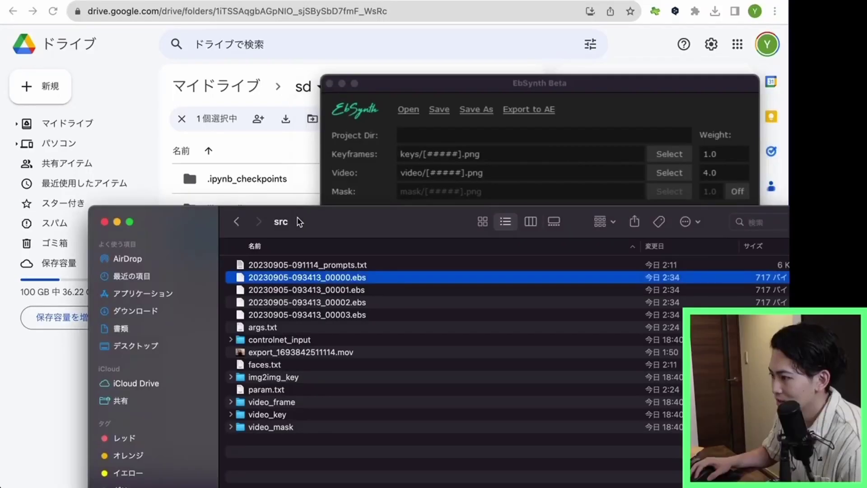
left_click_drag(298, 219, 221, 161)
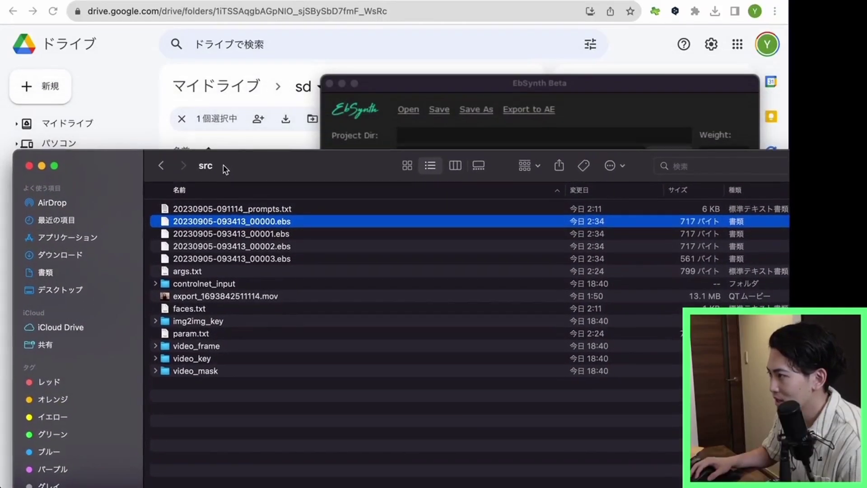
left_click(383, 99)
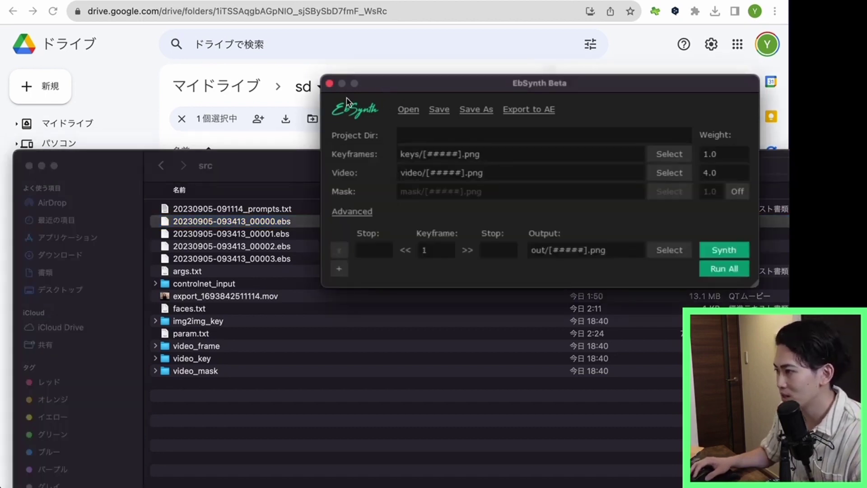
left_click(281, 222)
key("Down")
key("Up")
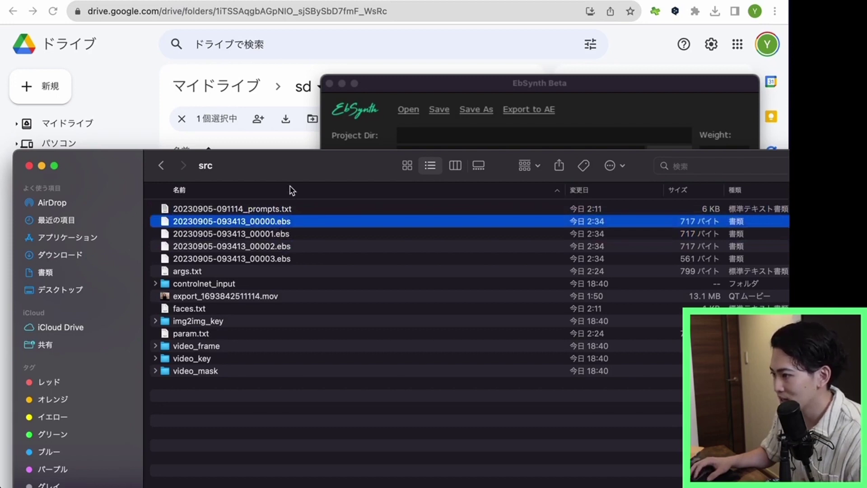
left_click_drag(303, 177, 384, 204)
left_click_drag(319, 253, 458, 146)
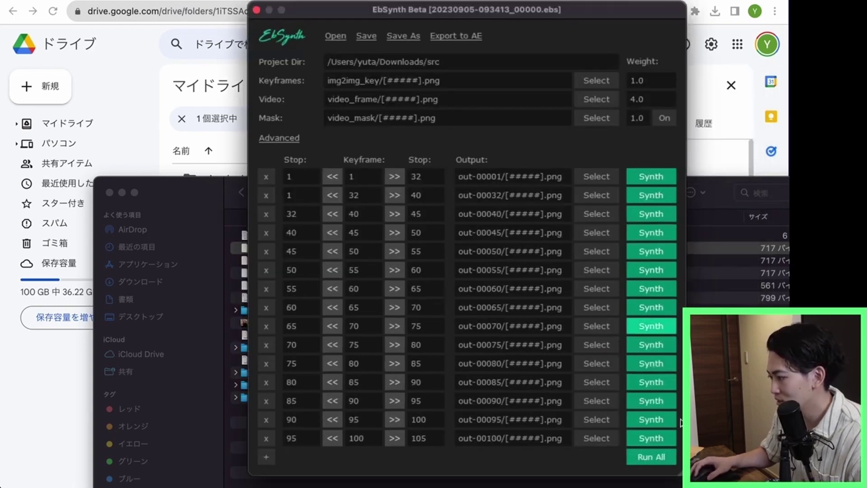
left_click(652, 457)
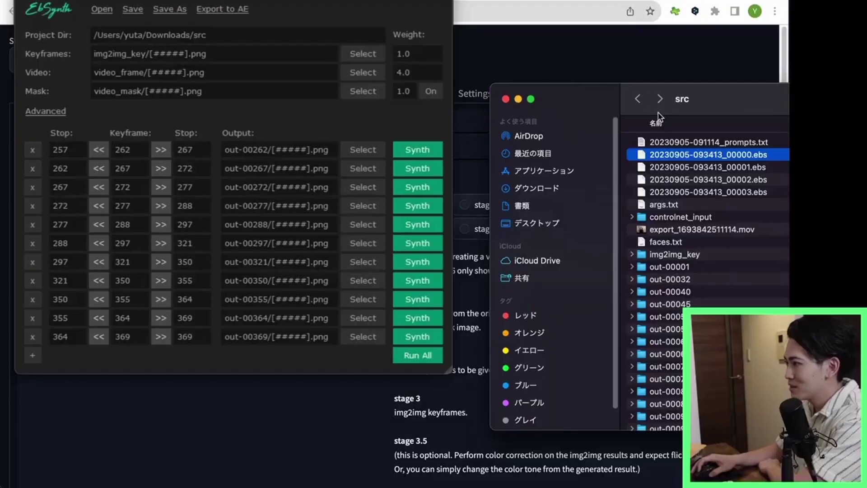
Open out-00369, preview rendered frame 00364.png, then close the preview and folder window.
left_click_drag(588, 97, 467, 53)
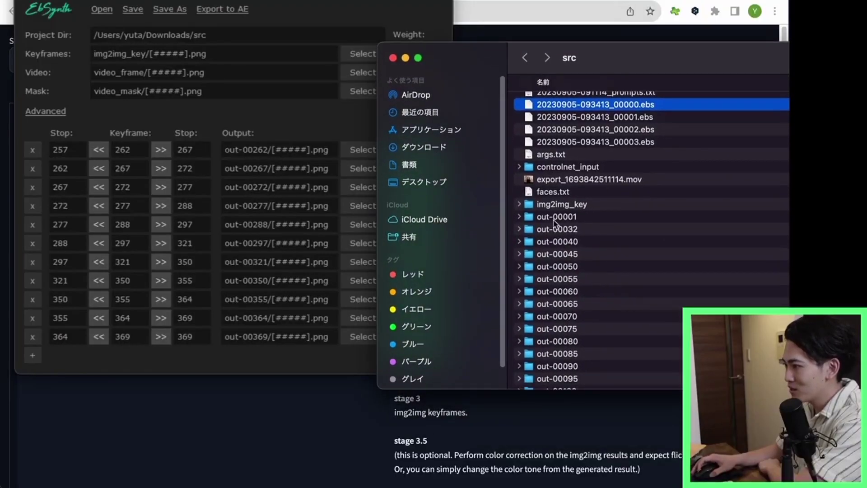
left_click(554, 219)
scroll(557, 226, "down", 12)
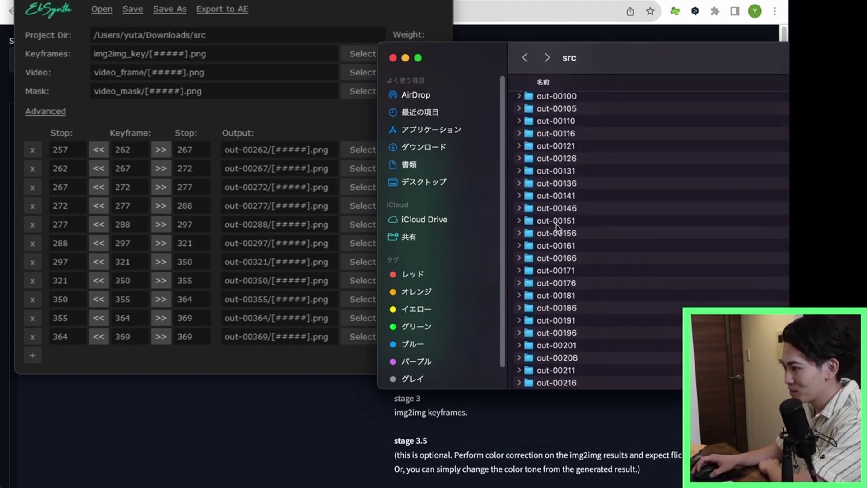
scroll(558, 229, "down", 15)
double_click(562, 326)
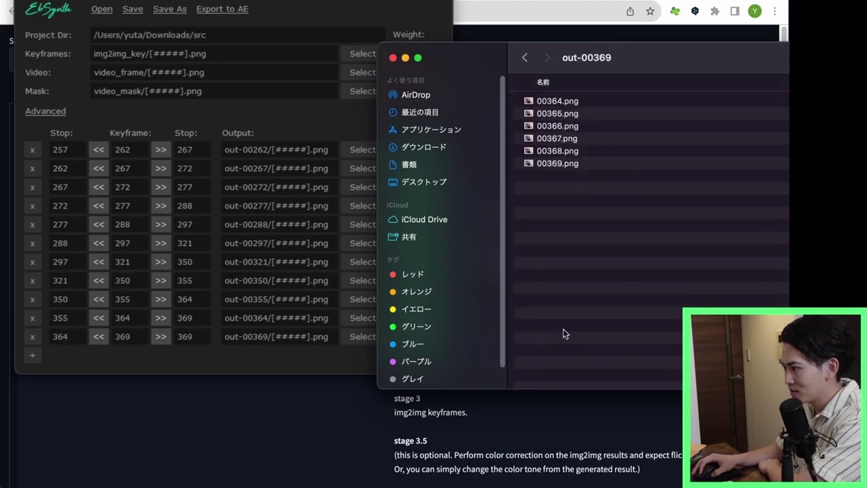
double_click(547, 100)
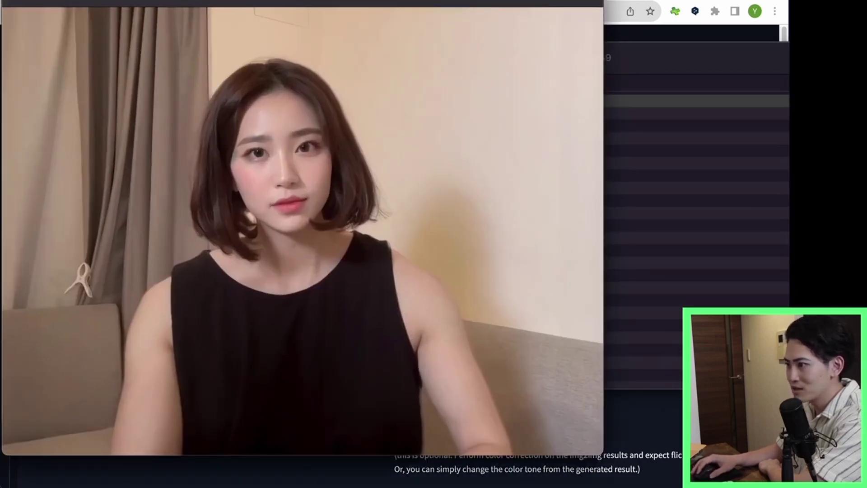
key("super+w")
key("super+w")
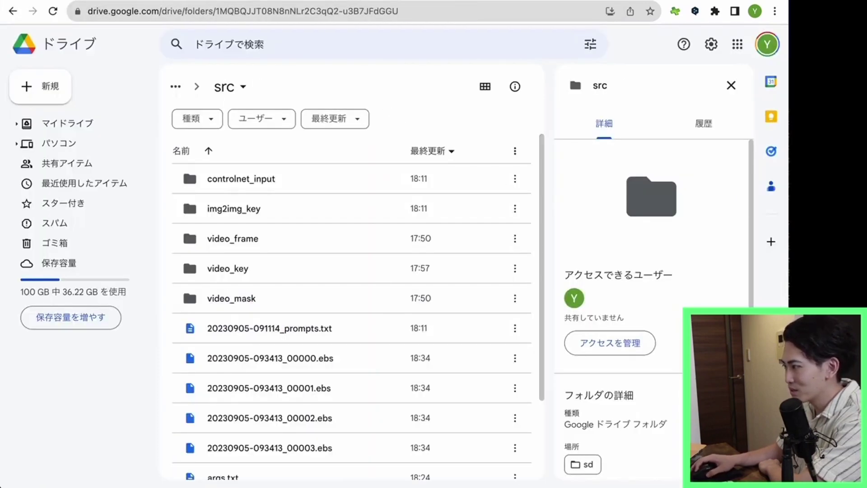
Select output folders out-00001 through out-00369 and drag them into Drive's src folder.
key("super+Tab")
left_click(524, 260)
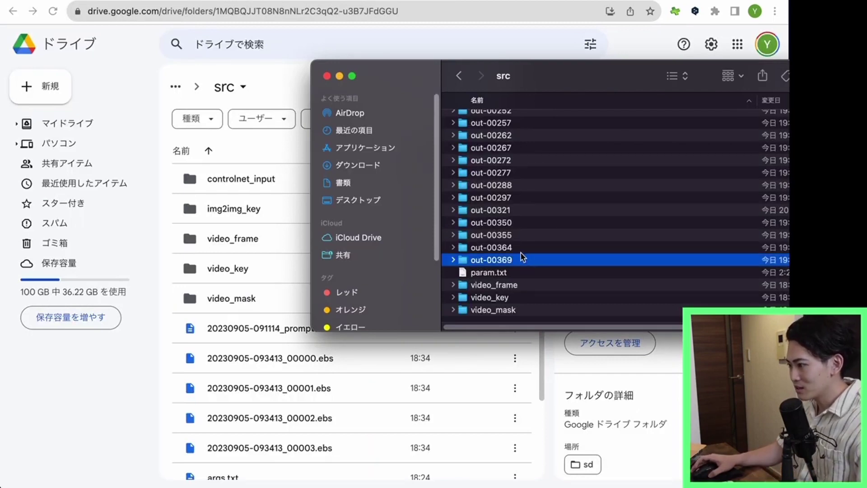
scroll(523, 256, "up", 15)
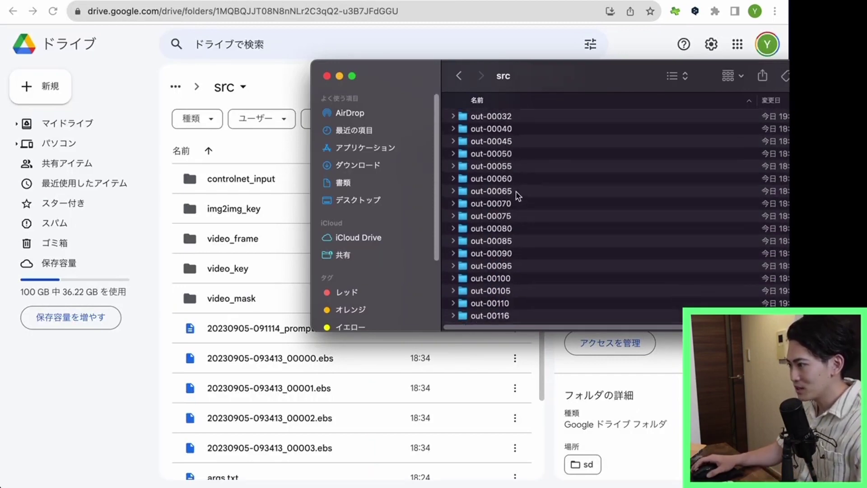
scroll(519, 195, "up", 5)
left_click(501, 244, "shift")
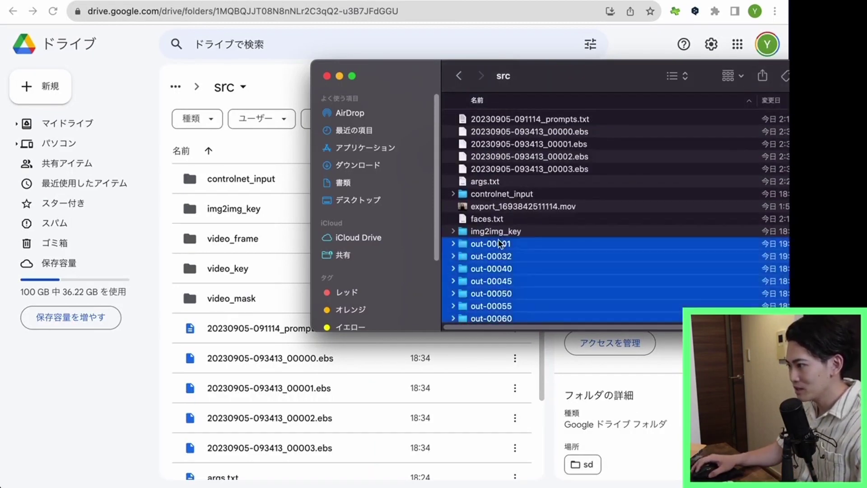
scroll(478, 235, "down", 15)
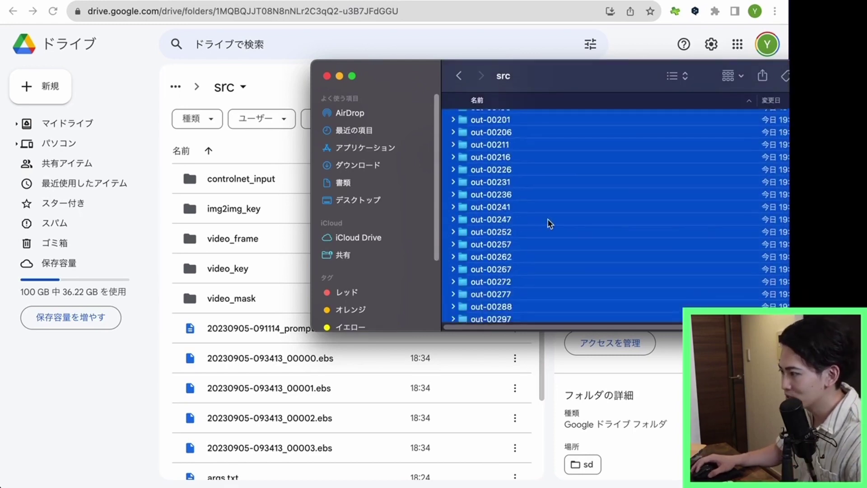
left_click_drag(536, 226, 218, 192)
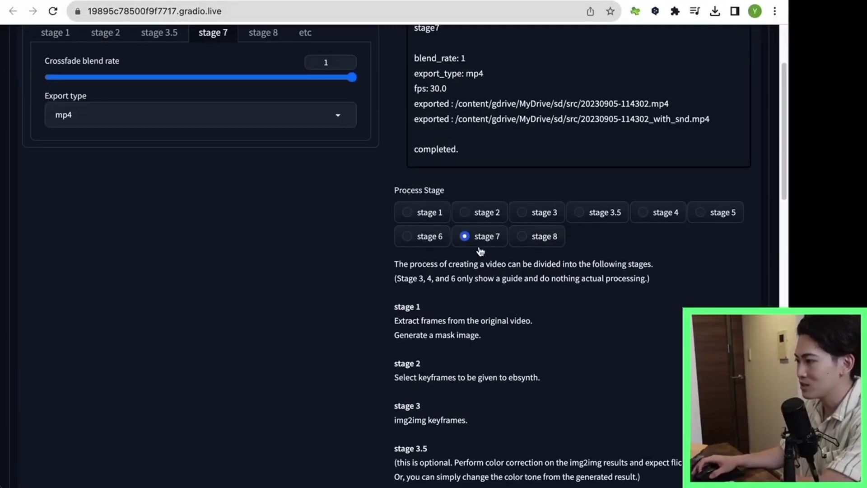
Start the stage 7 mp4 export with blend rate 1 in Ebsynth Utility.
scroll(472, 257, "down", 4)
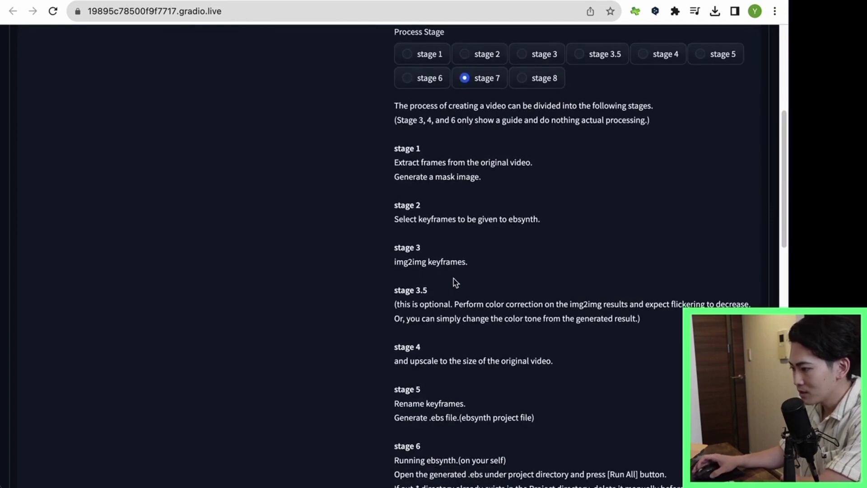
scroll(392, 266, "up", 7)
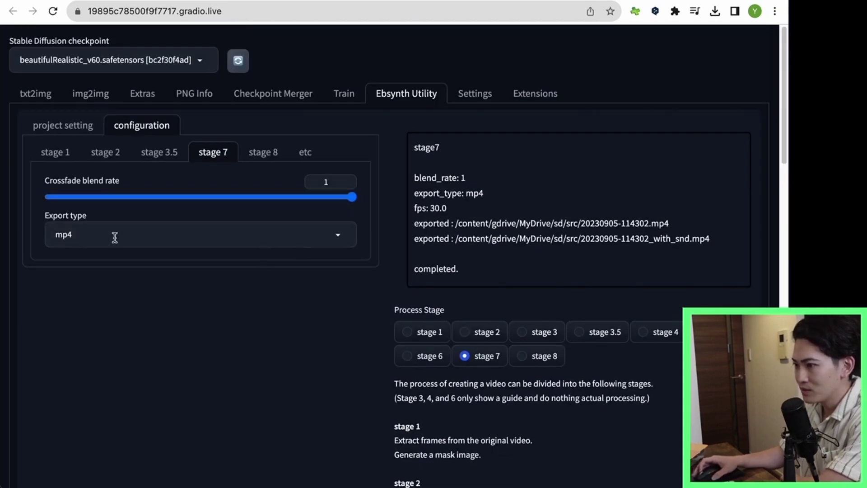
scroll(534, 387, "down", 5)
scroll(113, 158, "up", 5)
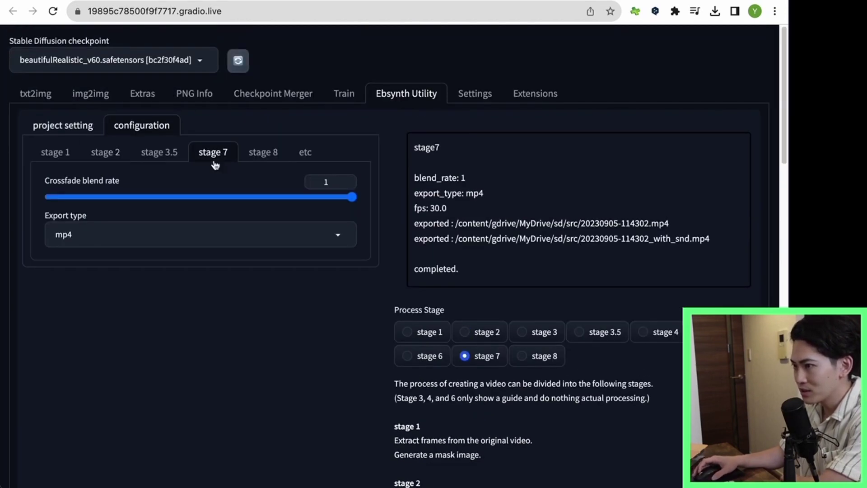
scroll(173, 251, "down", 12)
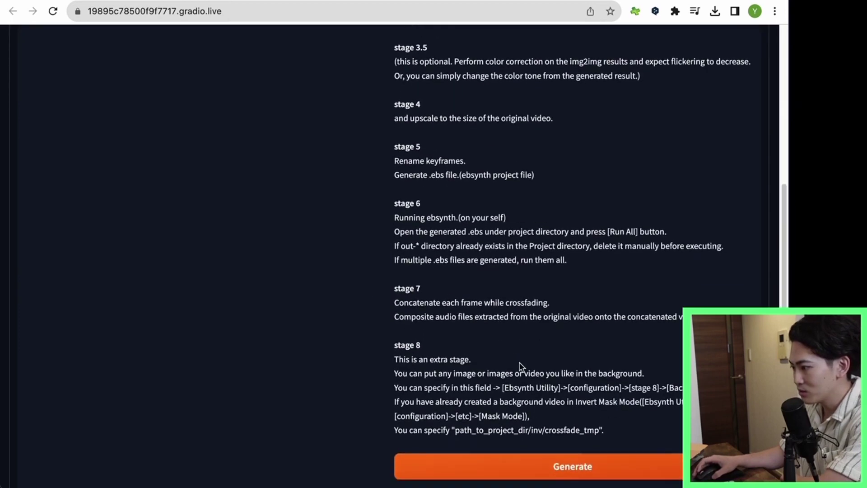
left_click(582, 469)
scroll(536, 442, "down", 1)
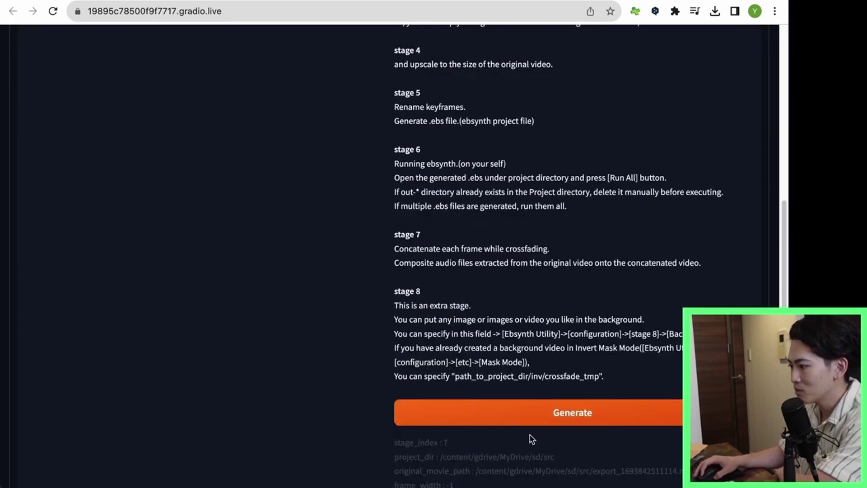
Follow the Colab log of the stage 7 mp4 export at 30 fps with crossfaded frames.
left_click(93, 1)
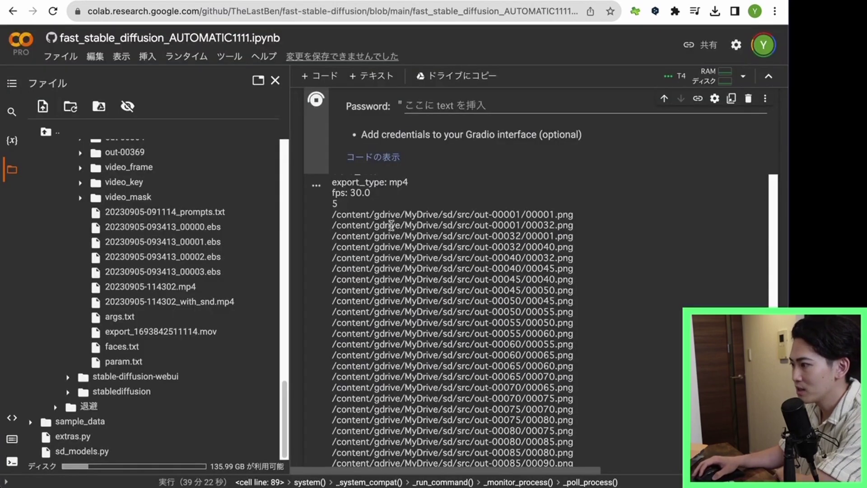
left_click_drag(332, 175, 523, 213)
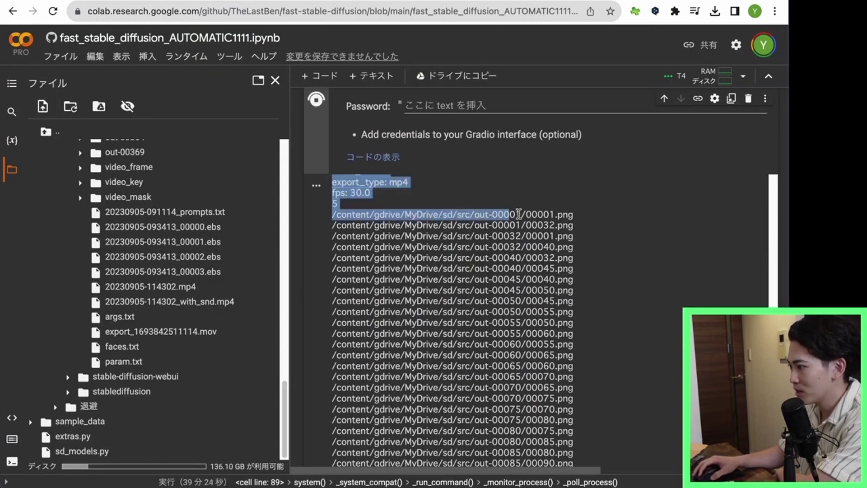
scroll(534, 296, "down", 2)
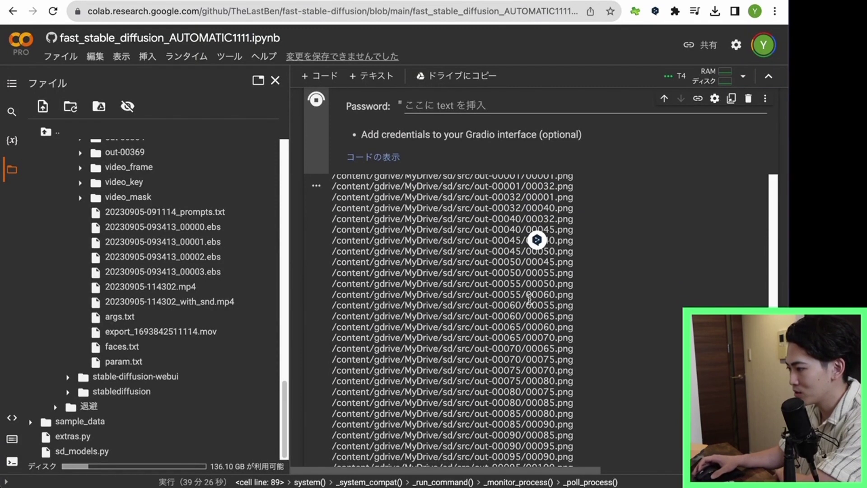